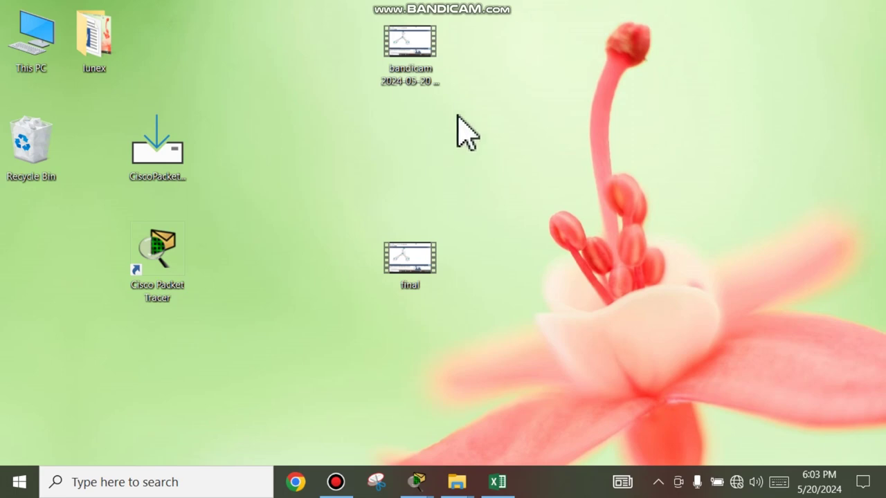
# Step: Switch to the open Excel workbook and fill G3:G11 with a row addition formula, starting from =D3+E3+F3 in G3
pyautogui.click(499, 485)
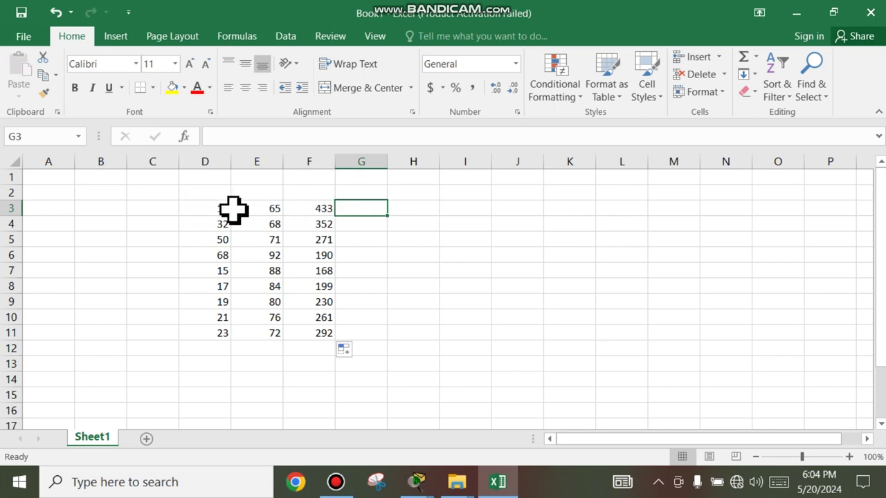
pyautogui.click(362, 210)
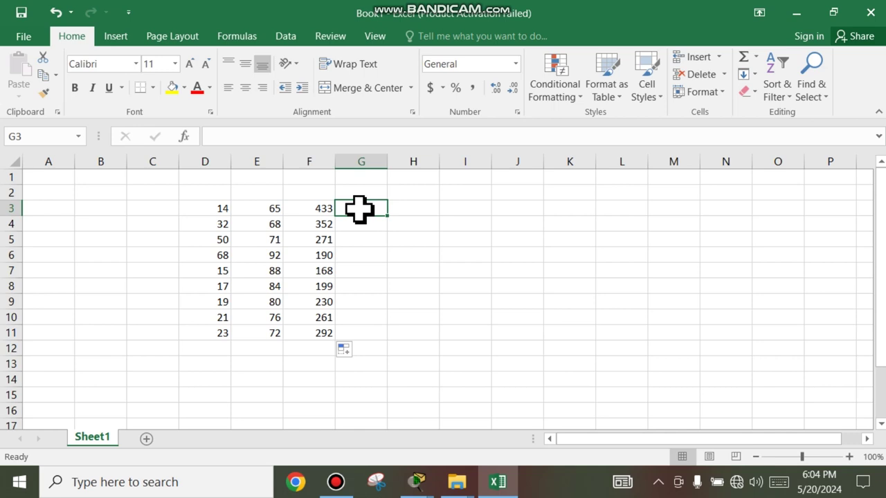
pyautogui.write('=')
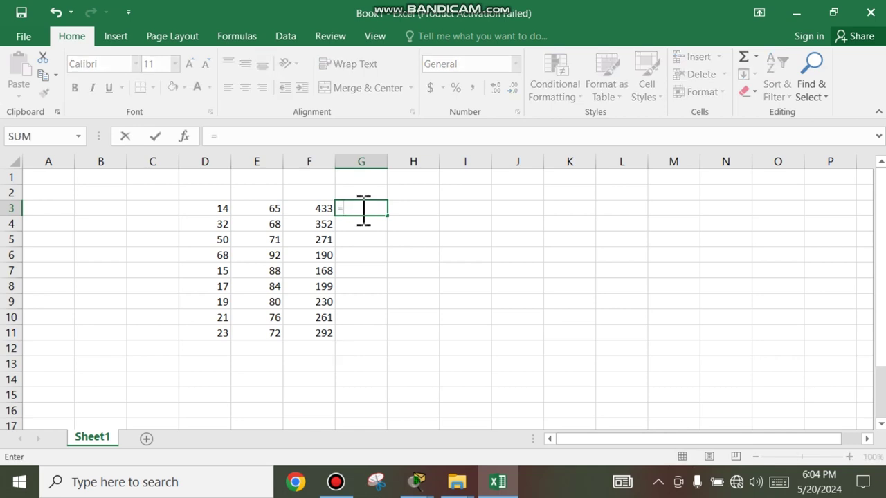
pyautogui.click(218, 207)
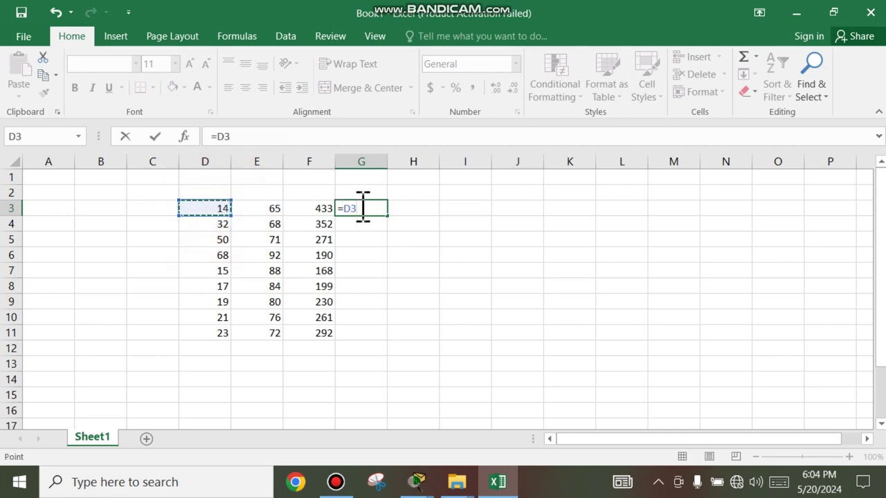
pyautogui.write('=')
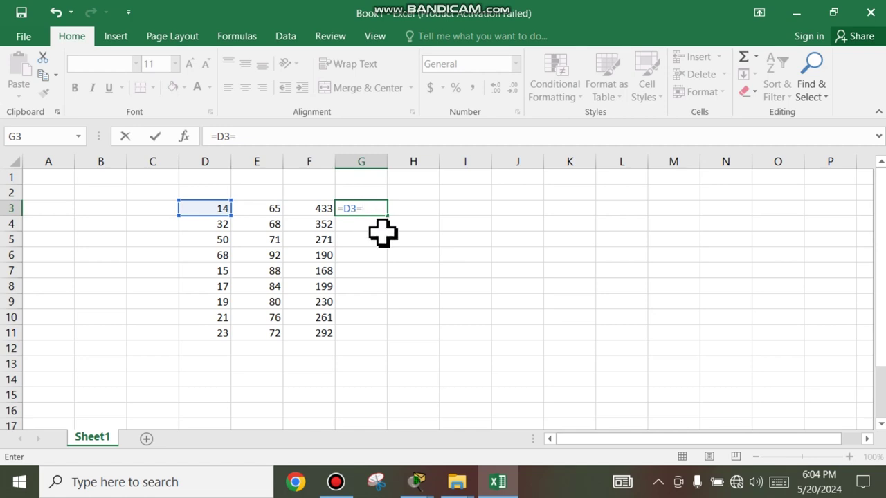
pyautogui.press('BackSpace')
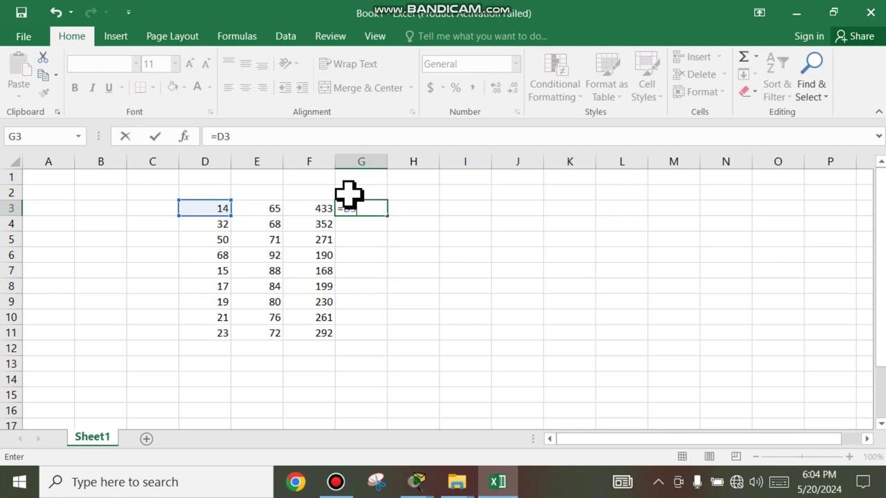
pyautogui.write('+')
pyautogui.click(275, 210)
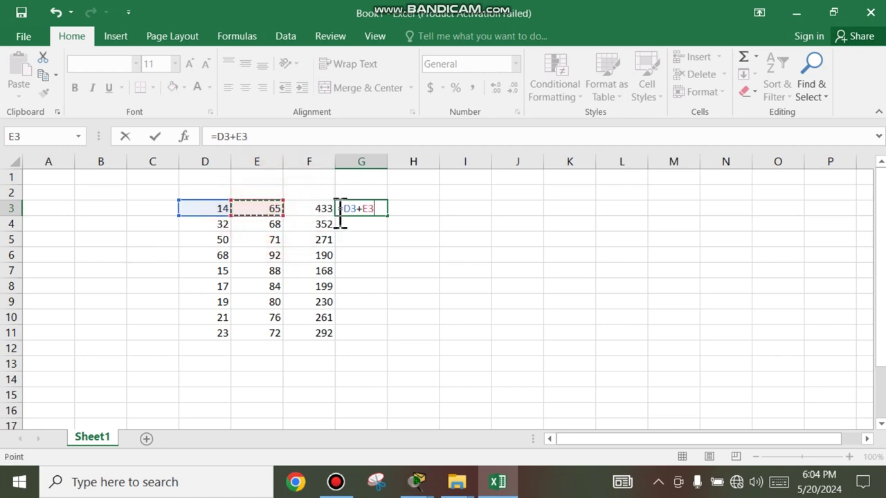
pyautogui.write('=D3+')
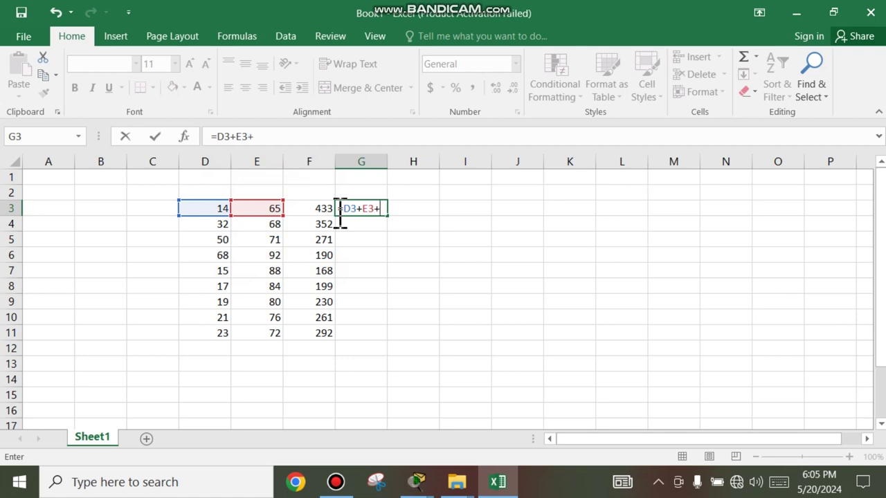
pyautogui.click(318, 211)
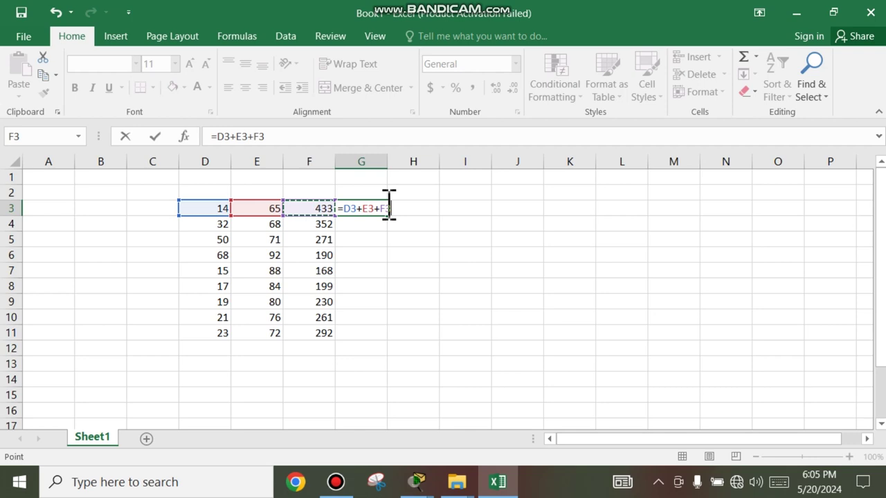
pyautogui.press('Return')
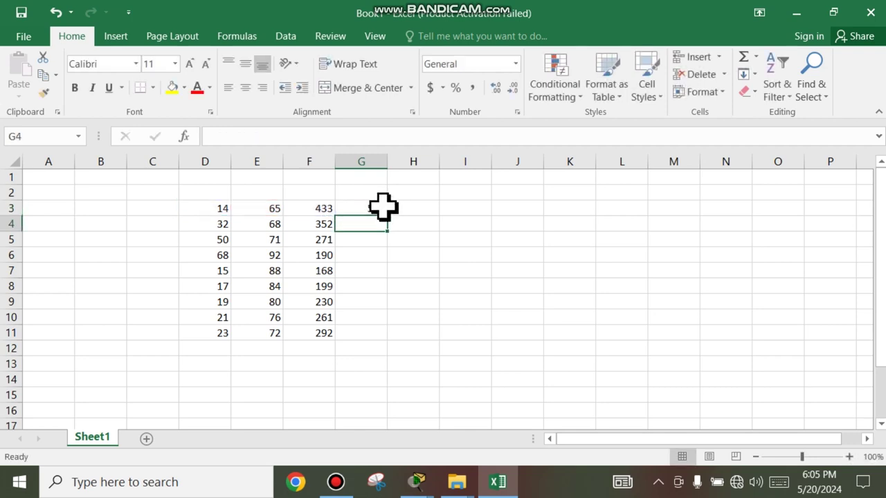
pyautogui.click(378, 209)
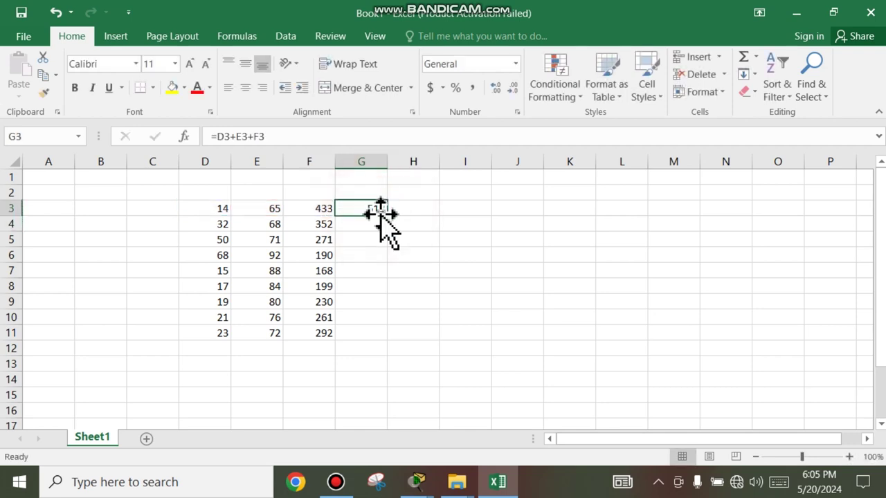
pyautogui.moveTo(390, 219); pyautogui.dragTo(394, 341)
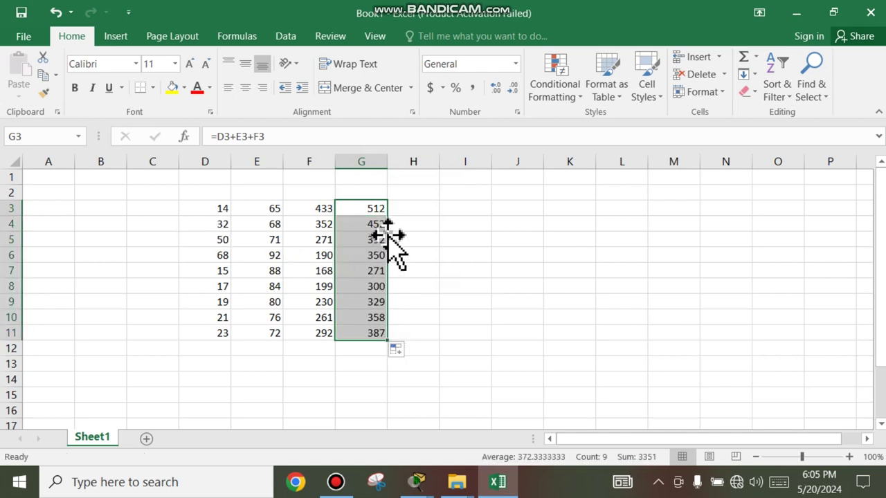
pyautogui.click(421, 207)
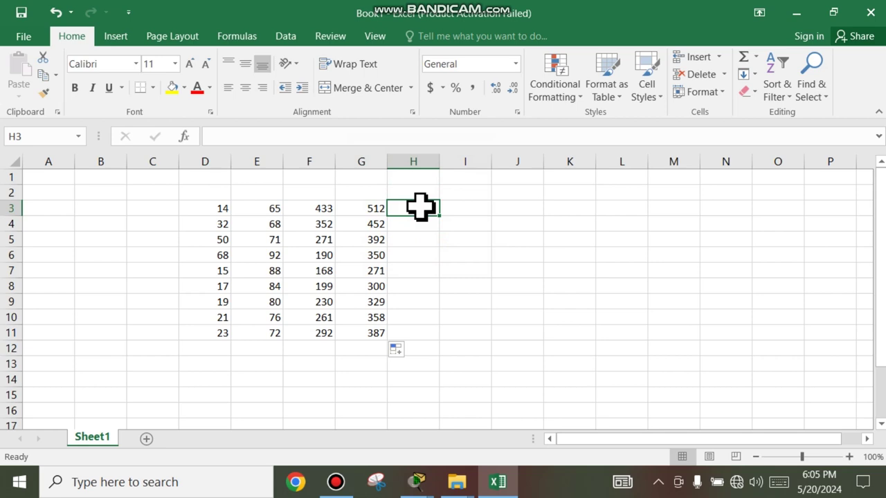
pyautogui.write('+')
pyautogui.press('BackSpace')
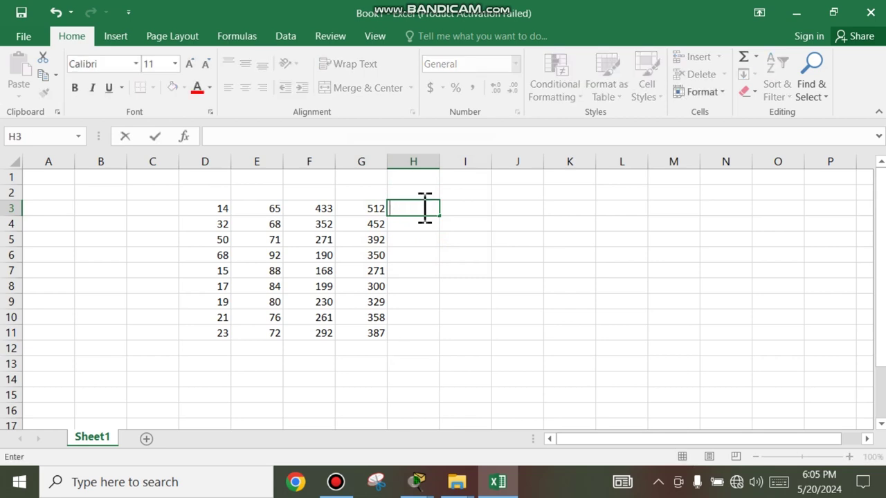
pyautogui.write('+')
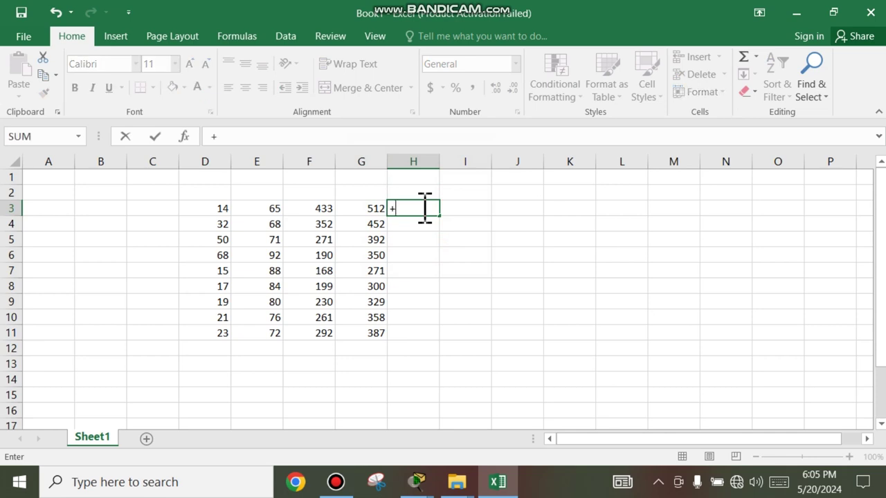
pyautogui.press('BackSpace')
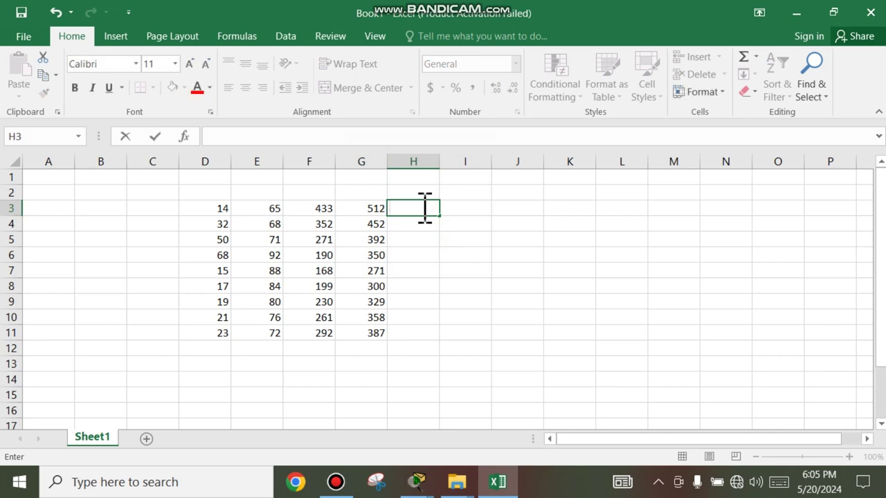
# Step: Begin a SUM function in cell H3, up to its opening parenthesis
pyautogui.write('=')
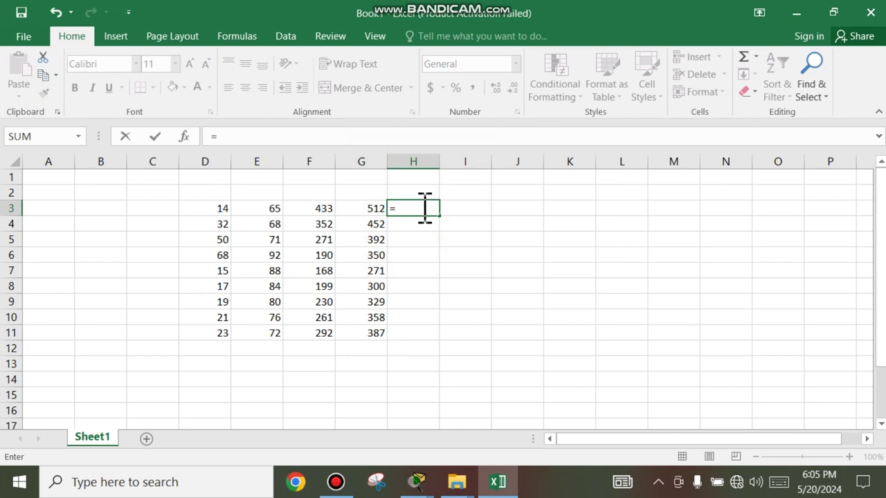
pyautogui.write('su')
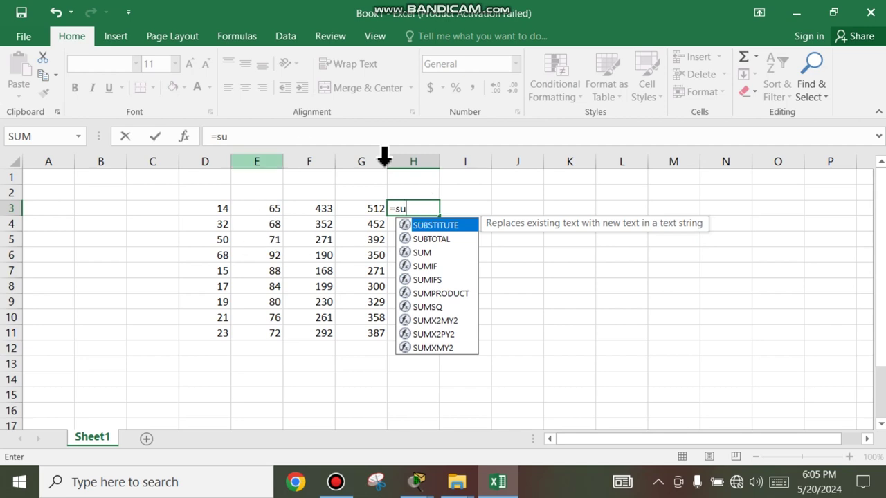
pyautogui.click(415, 252)
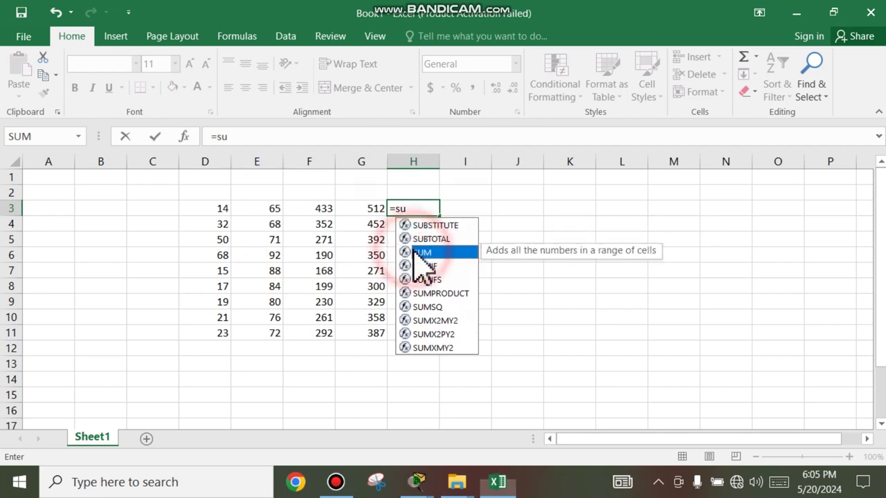
pyautogui.click(420, 207)
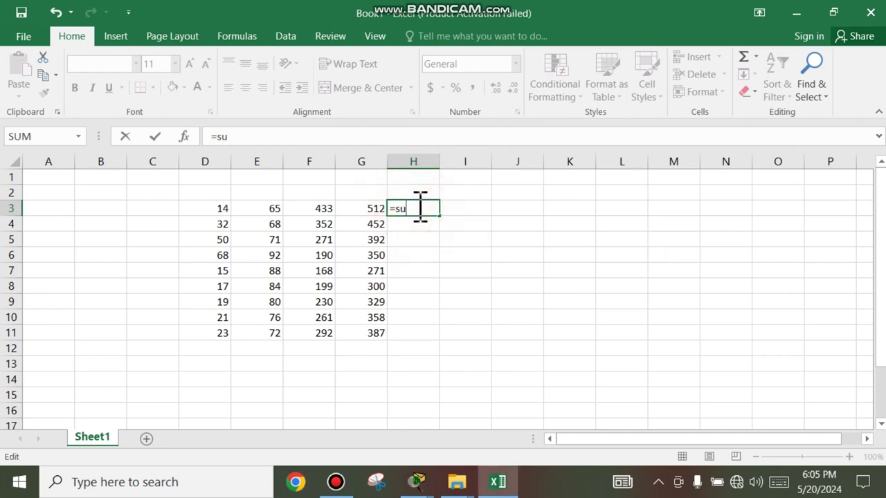
pyautogui.write('m')
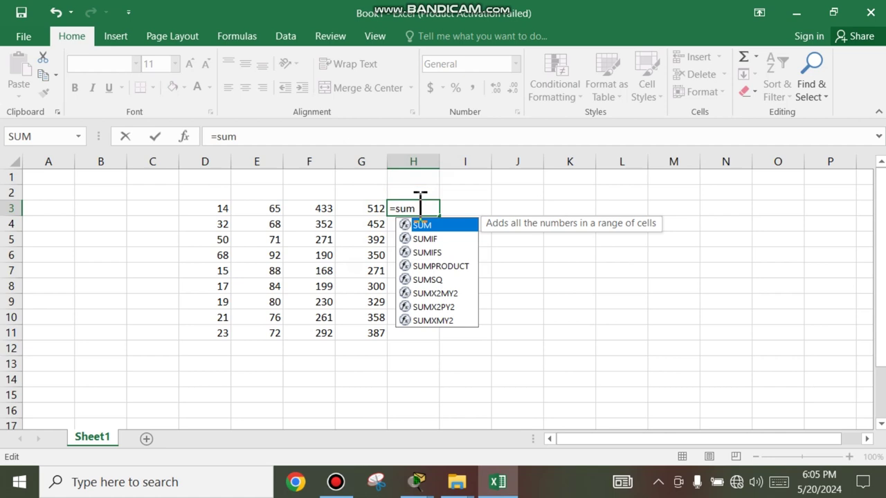
pyautogui.write('(')
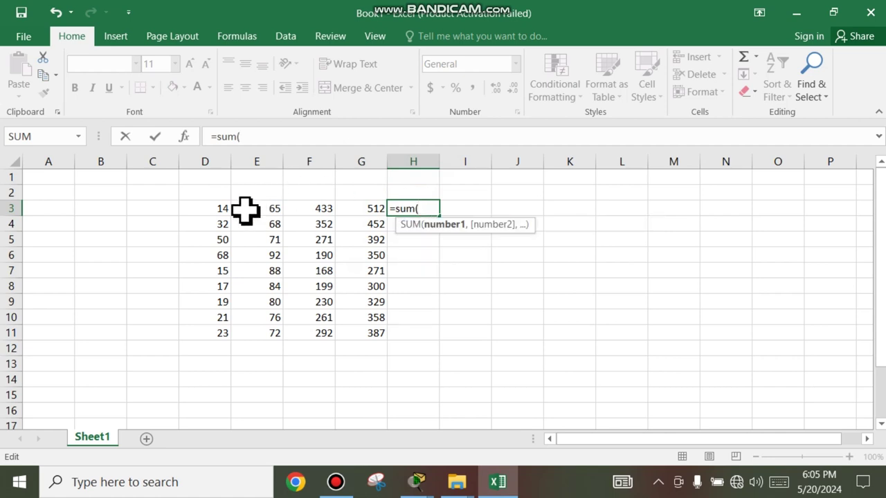
# Step: Complete the SUM function in H3 with the arguments D3,E3,F3 and fill the formula down through H11
pyautogui.click(221, 210)
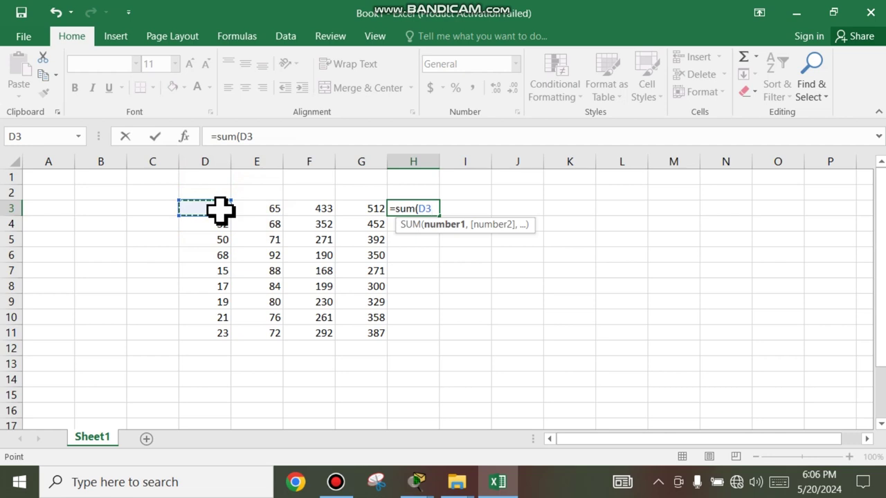
pyautogui.write(',')
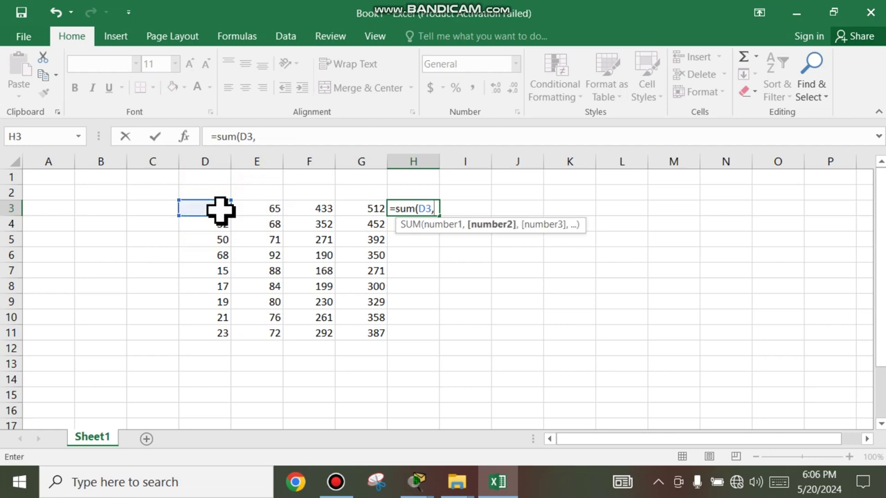
pyautogui.click(331, 207)
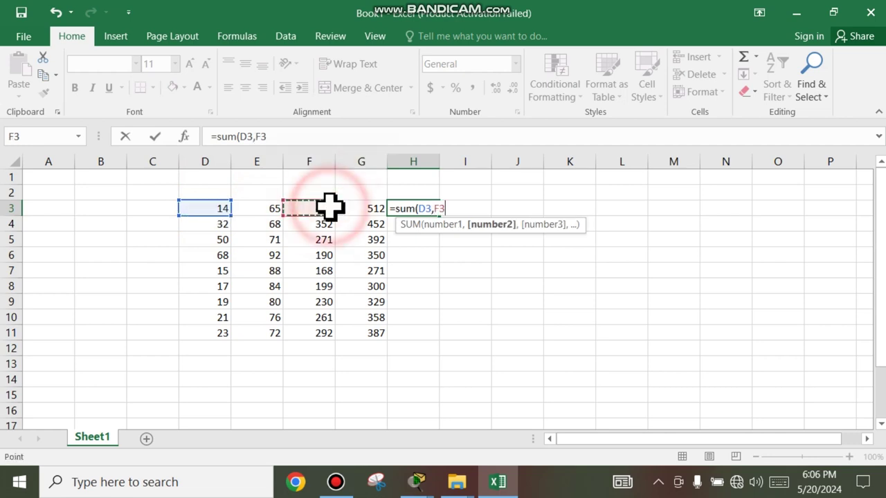
pyautogui.click(276, 207)
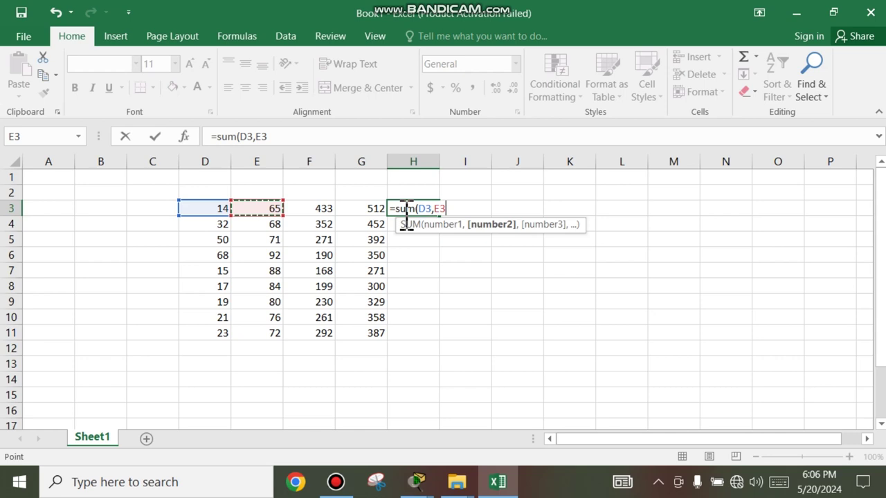
pyautogui.write(',')
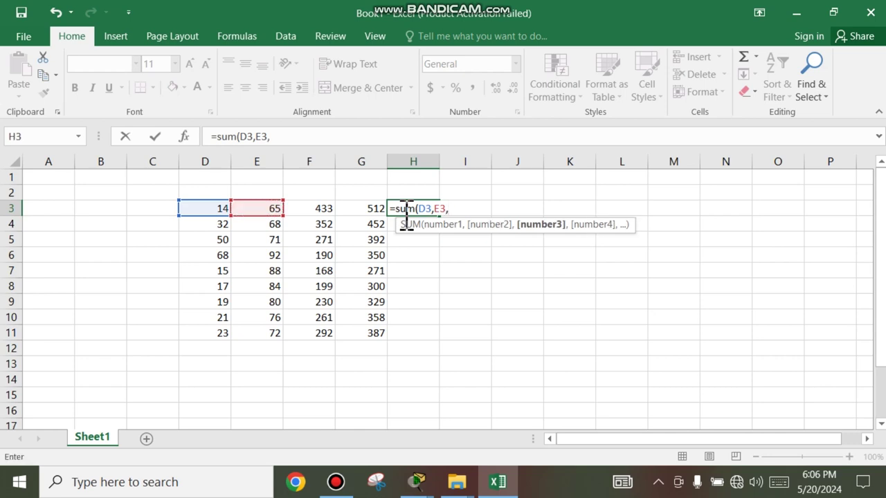
pyautogui.click(322, 209)
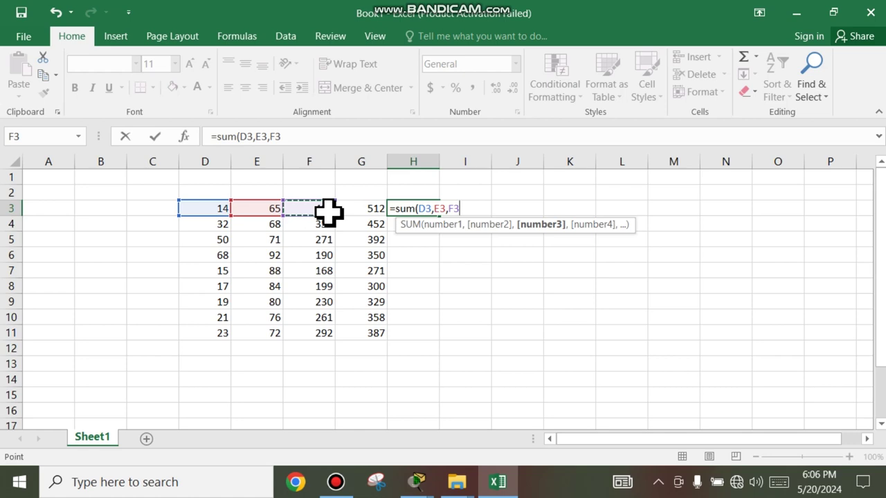
pyautogui.write(')')
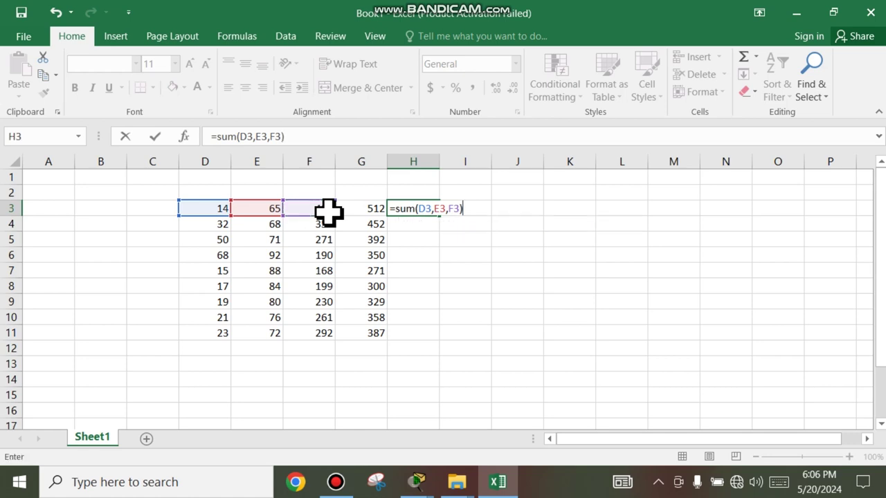
pyautogui.press('Return')
pyautogui.press('Return')
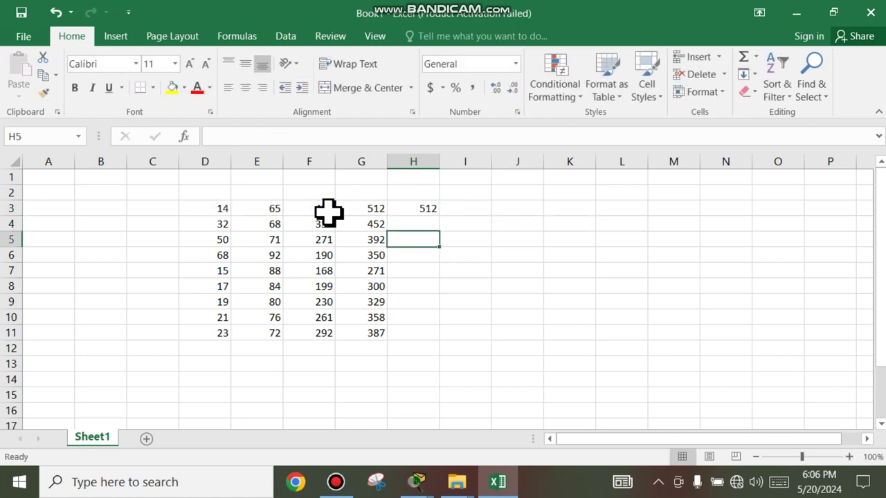
pyautogui.click(421, 214)
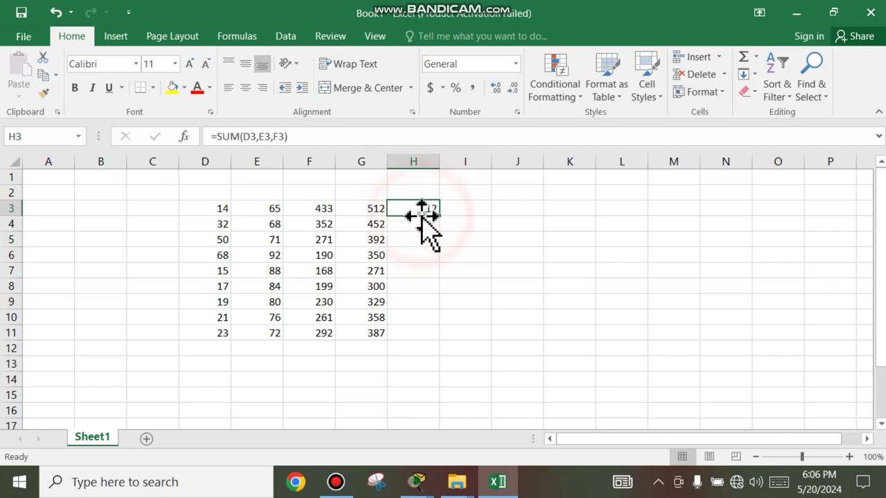
pyautogui.moveTo(439, 216); pyautogui.dragTo(445, 336)
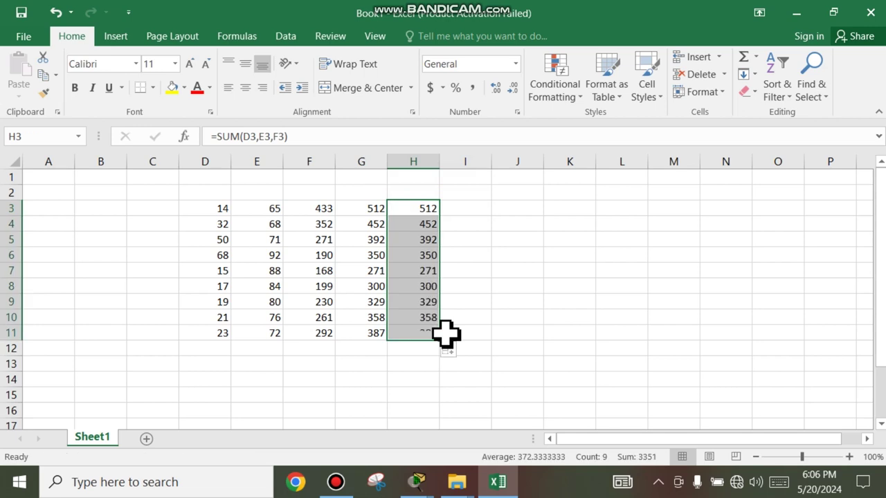
# Step: Insert an AutoSum of D3:F3 in cell I3 and fill the formula down through I11
pyautogui.click(454, 208)
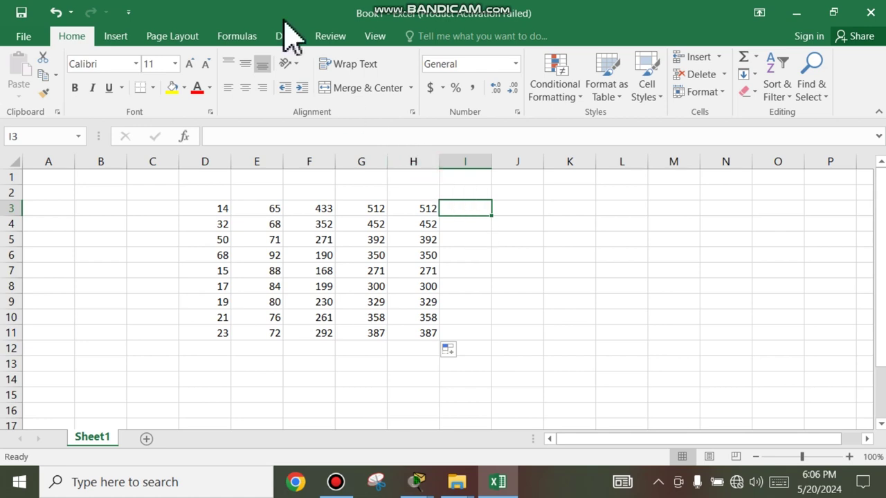
pyautogui.click(232, 38)
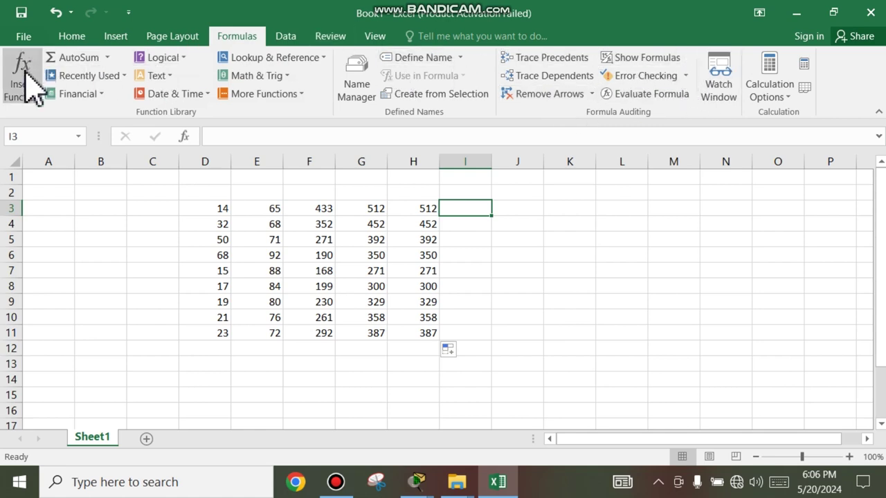
pyautogui.click(85, 56)
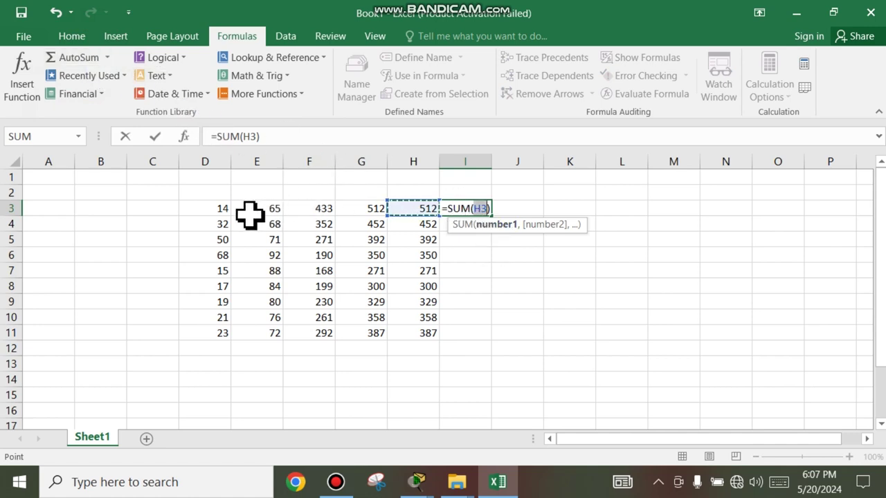
pyautogui.click(227, 208)
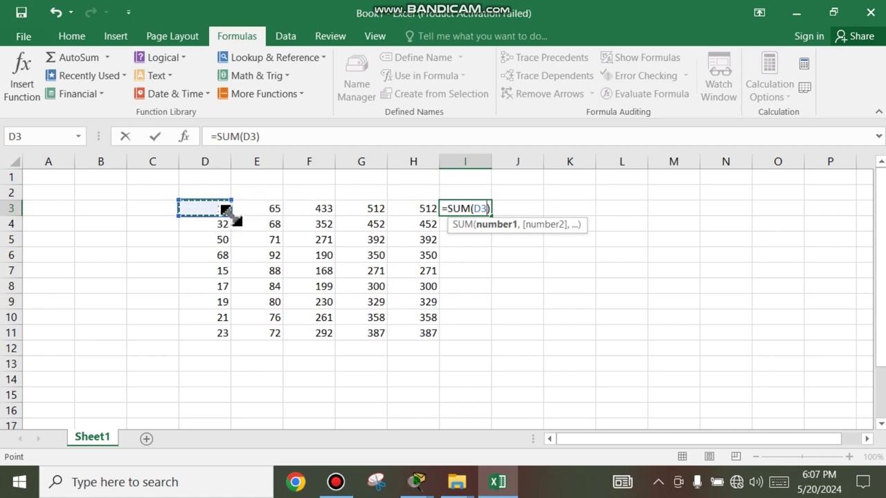
pyautogui.moveTo(233, 215); pyautogui.dragTo(318, 212)
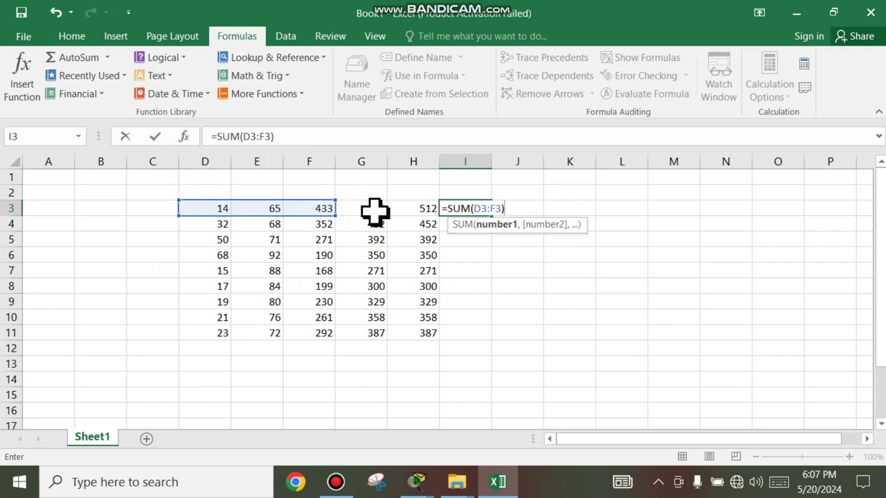
pyautogui.press('Return')
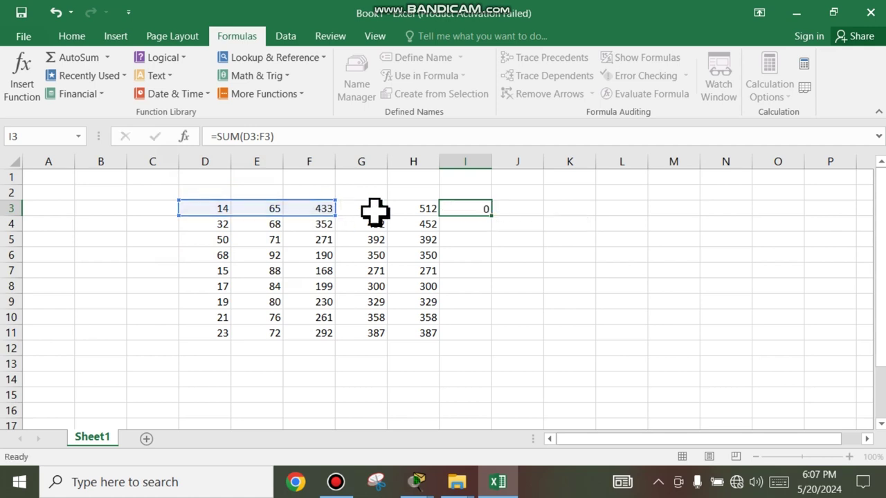
pyautogui.click(478, 204)
pyautogui.moveTo(491, 219); pyautogui.dragTo(489, 346)
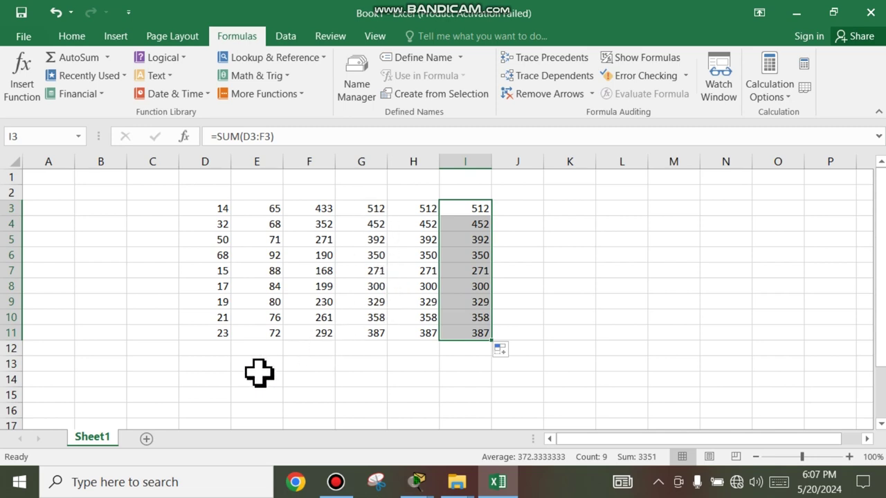
# Step: Begin a SUM function in cell D12, up to its opening parenthesis
pyautogui.click(218, 345)
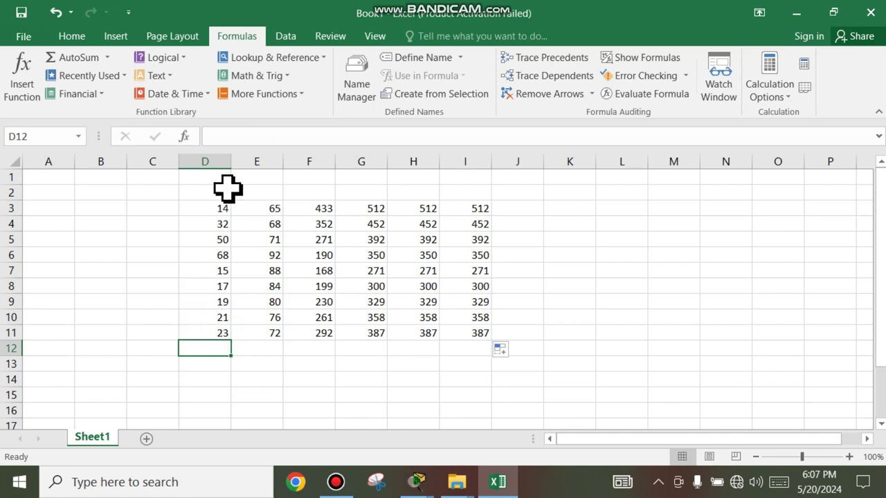
pyautogui.click(199, 349)
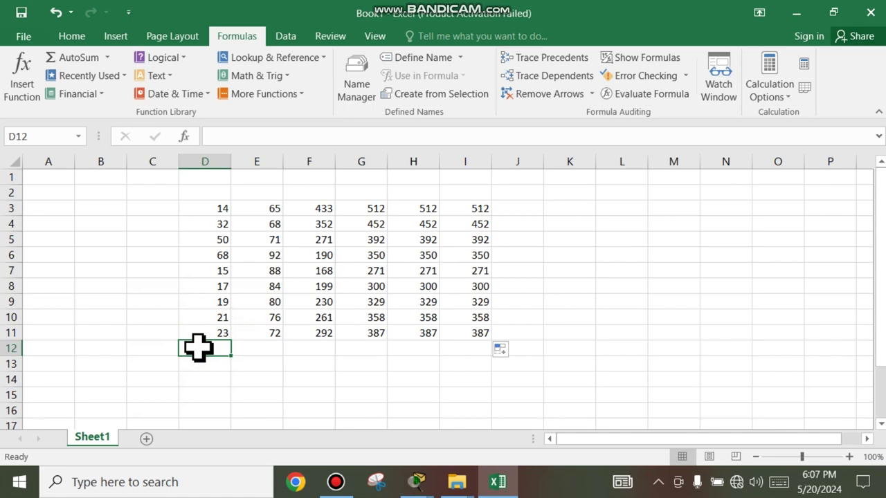
pyautogui.write('+')
pyautogui.press('BackSpace')
pyautogui.write('=')
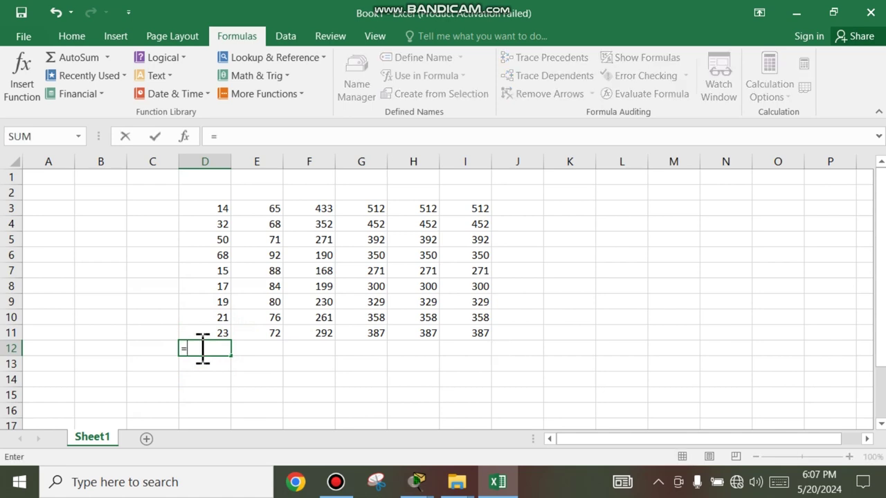
pyautogui.write('su')
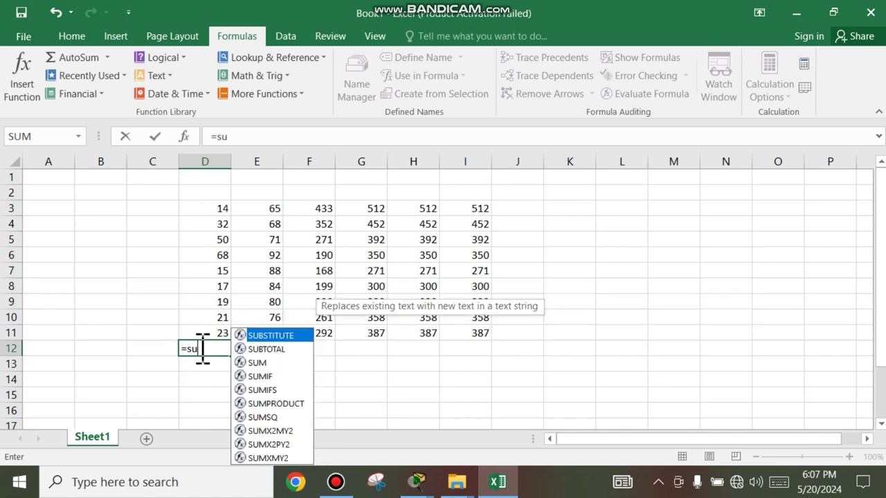
pyautogui.write('m')
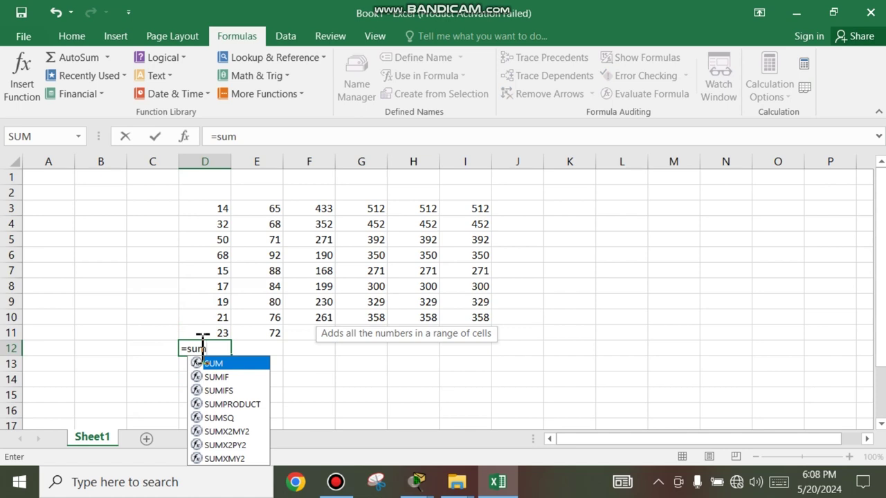
pyautogui.write('(')
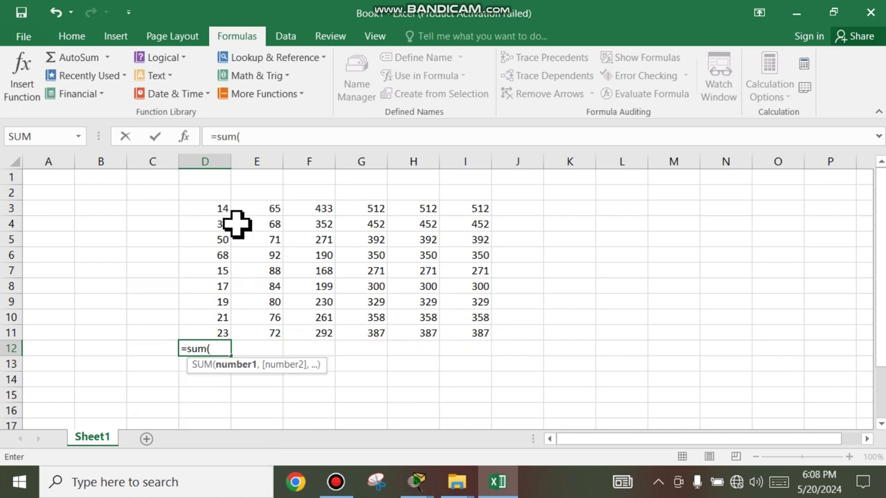
# Step: Complete the SUM function in D12 with the range D3:D11, using extend-selection mode to select the range
pyautogui.click(223, 210)
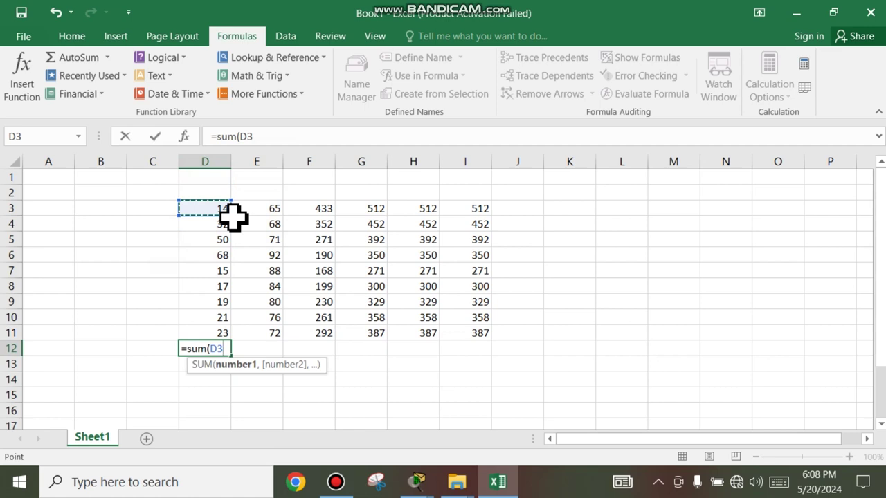
pyautogui.moveTo(232, 222); pyautogui.dragTo(221, 201)
pyautogui.click(221, 201)
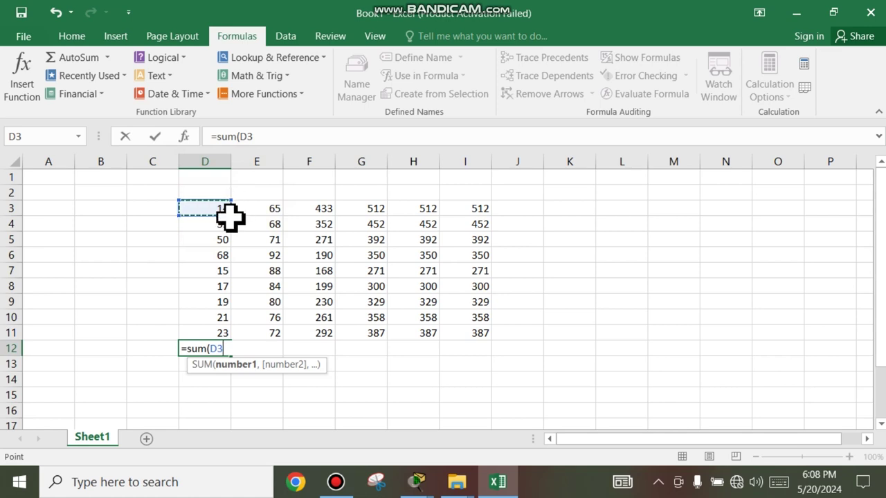
pyautogui.press('F8')
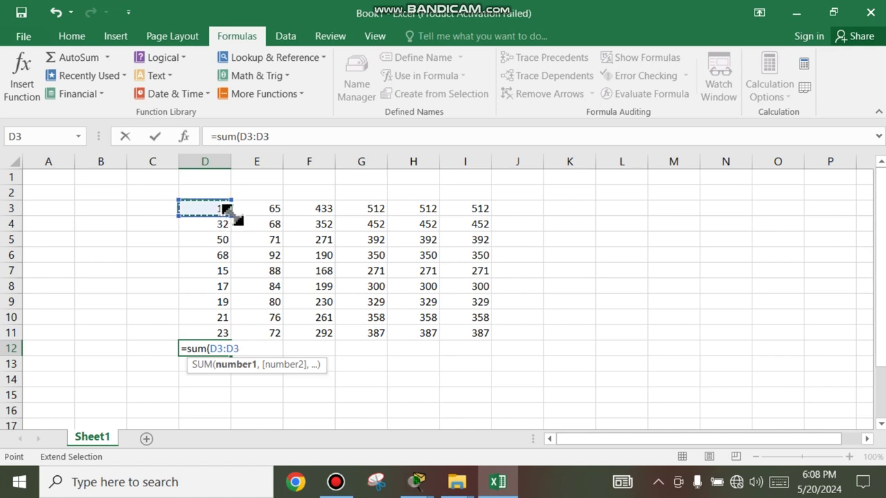
pyautogui.moveTo(226, 209); pyautogui.dragTo(232, 332)
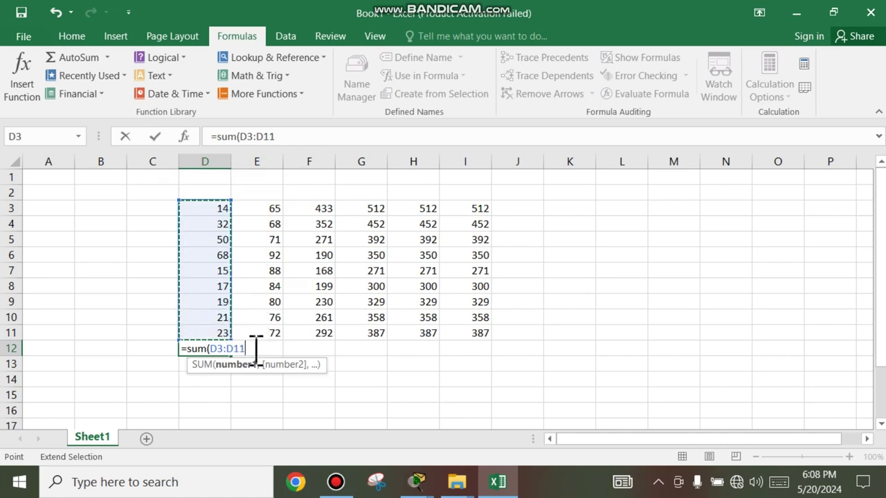
pyautogui.write(')')
pyautogui.press('Return')
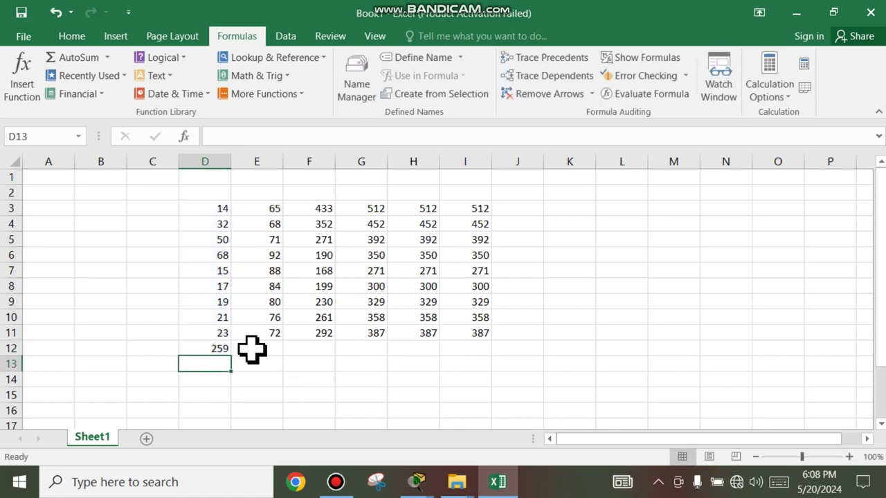
pyautogui.click(219, 349)
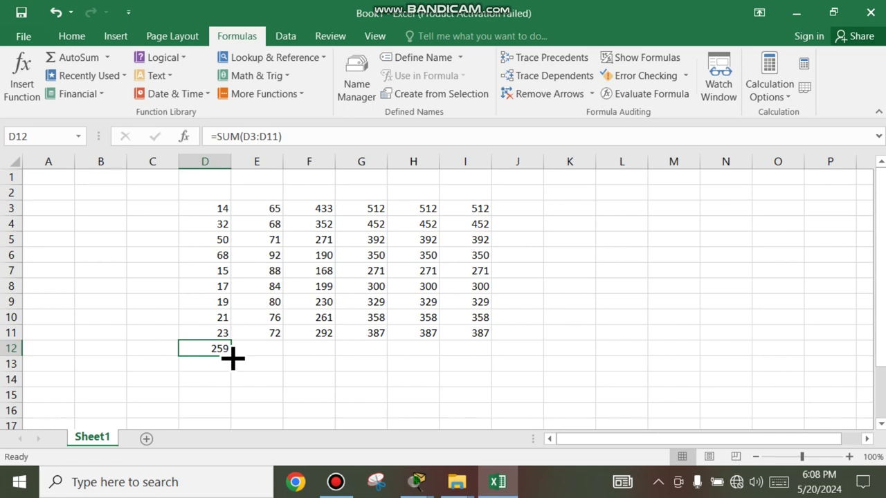
# Step: Enter a second column total in cell D13 with the formula =SUM(D3:D11), using extend-selection mode for the range
pyautogui.click(206, 370)
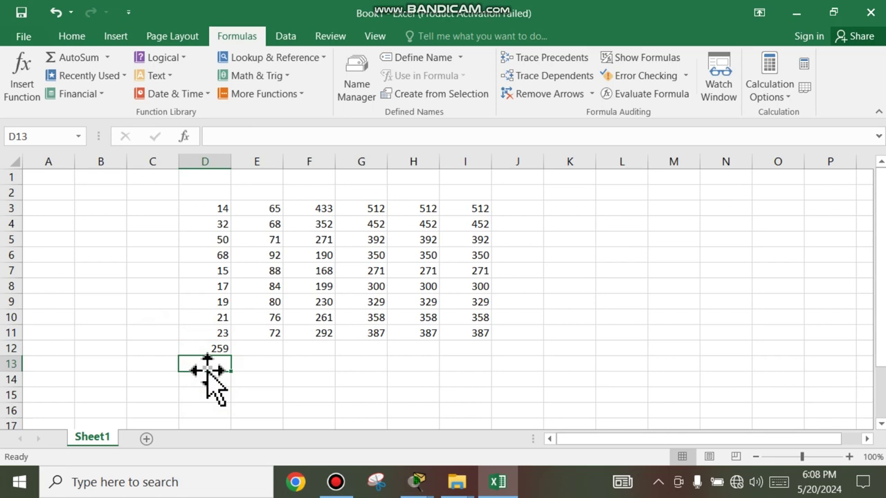
pyautogui.write('=')
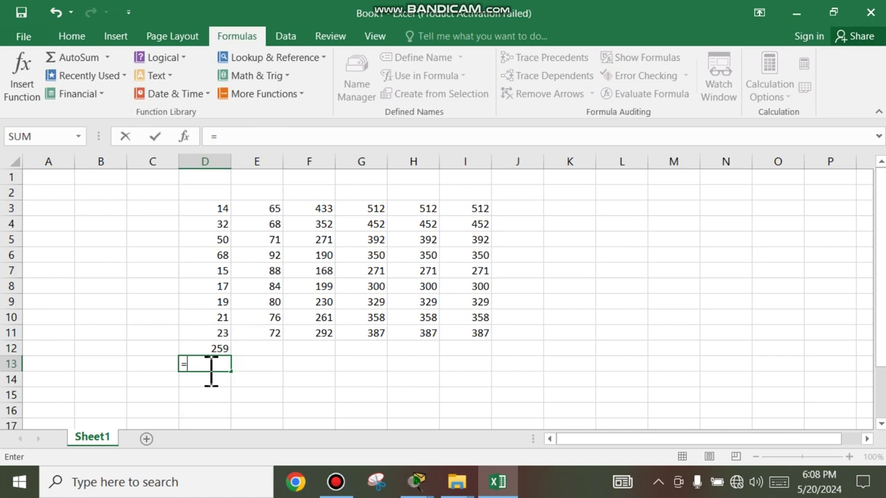
pyautogui.write('su')
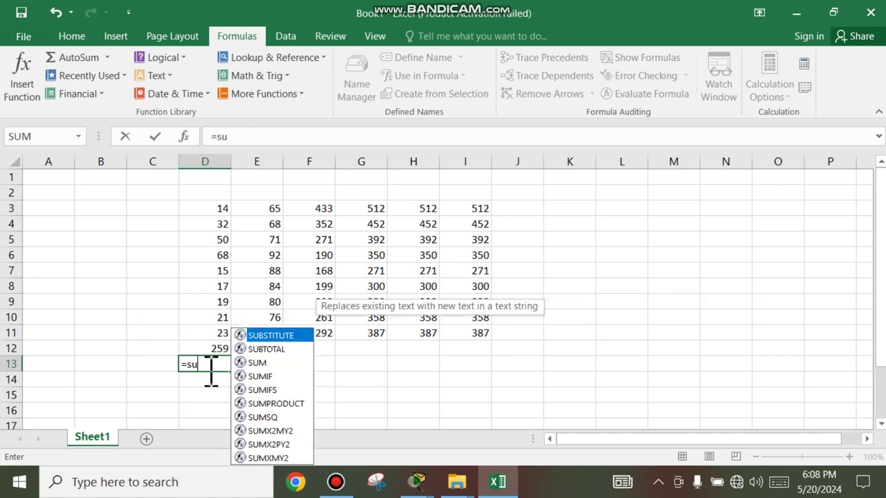
pyautogui.write('m')
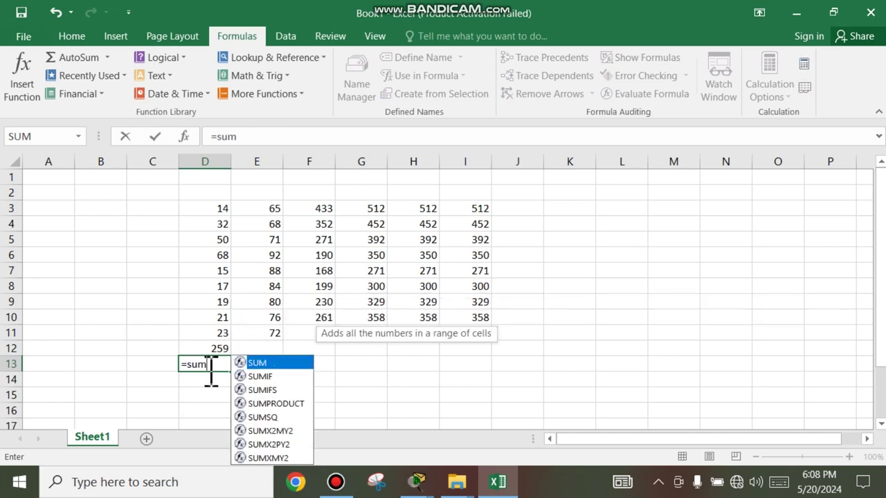
pyautogui.write('(')
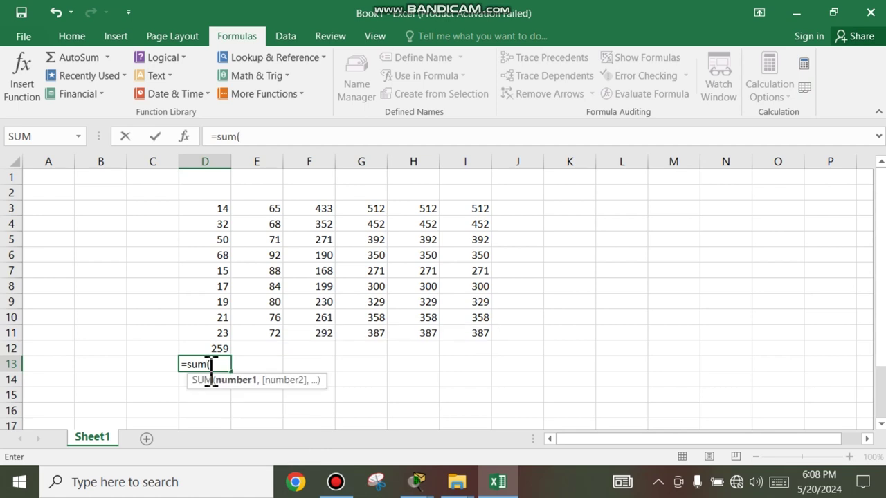
pyautogui.click(227, 205)
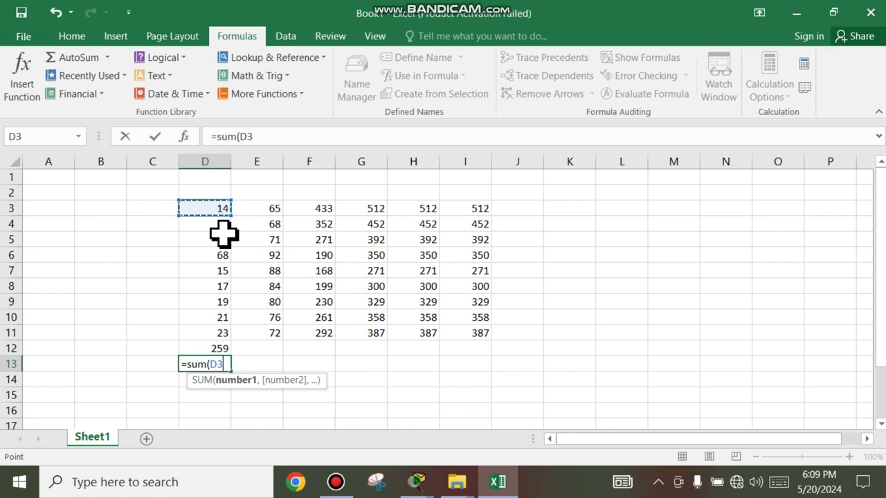
pyautogui.press('F8')
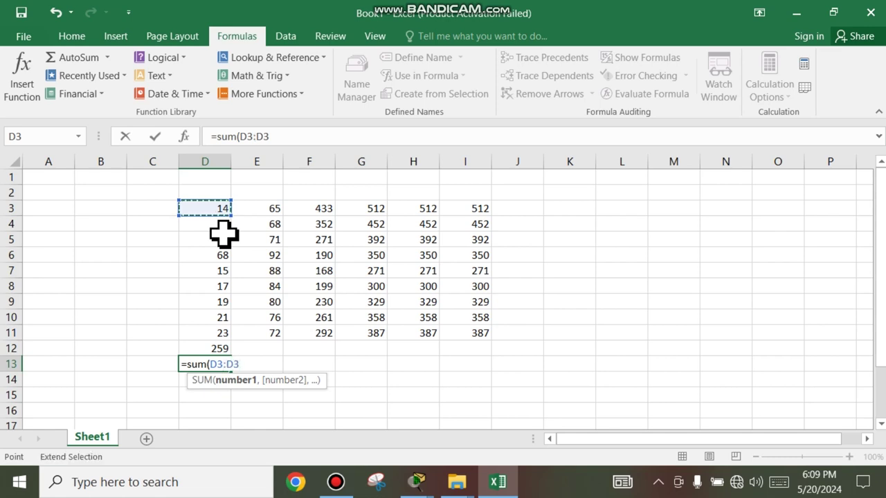
pyautogui.click(220, 334)
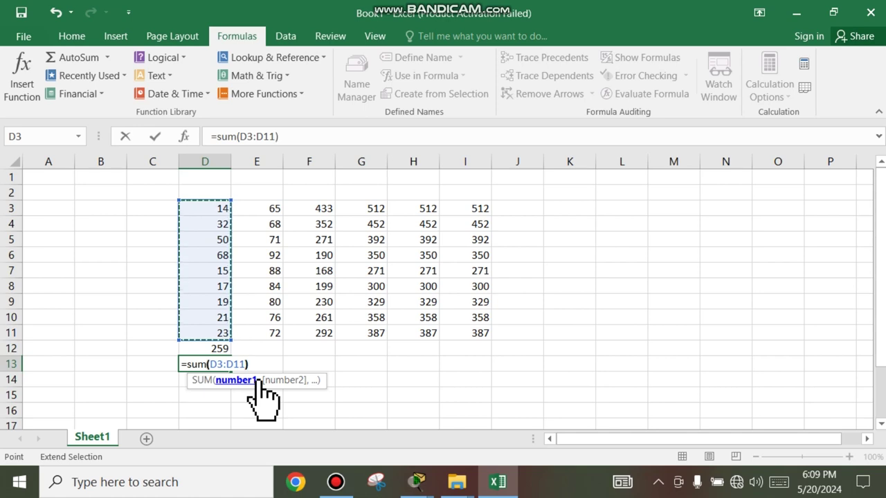
pyautogui.write(')')
pyautogui.press('Return')
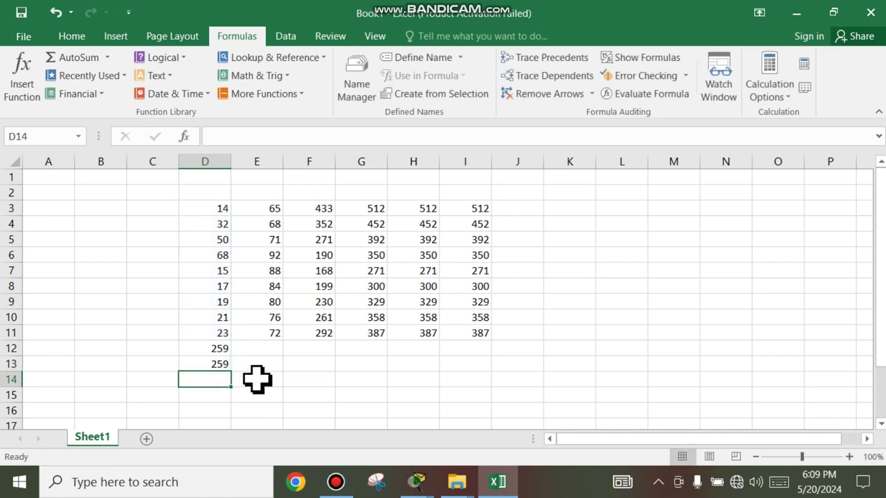
pyautogui.click(217, 369)
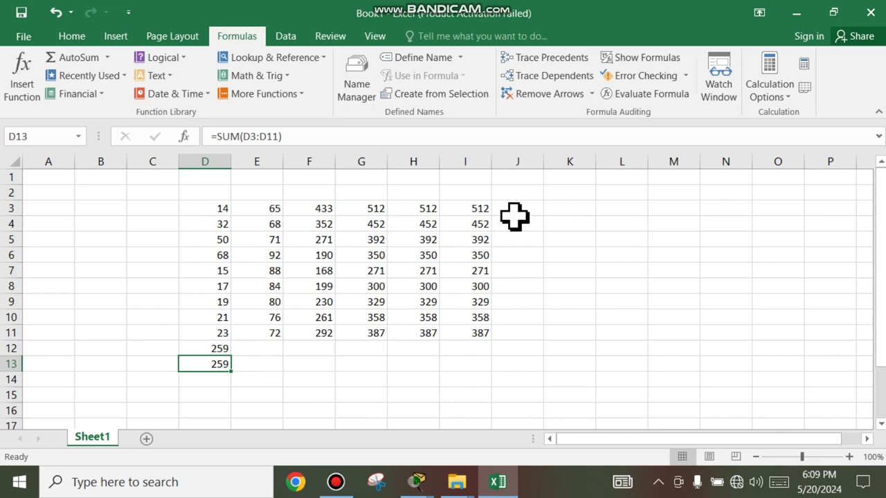
# Step: Fill the column total formula from D12 across row 12 through I12
pyautogui.click(487, 211)
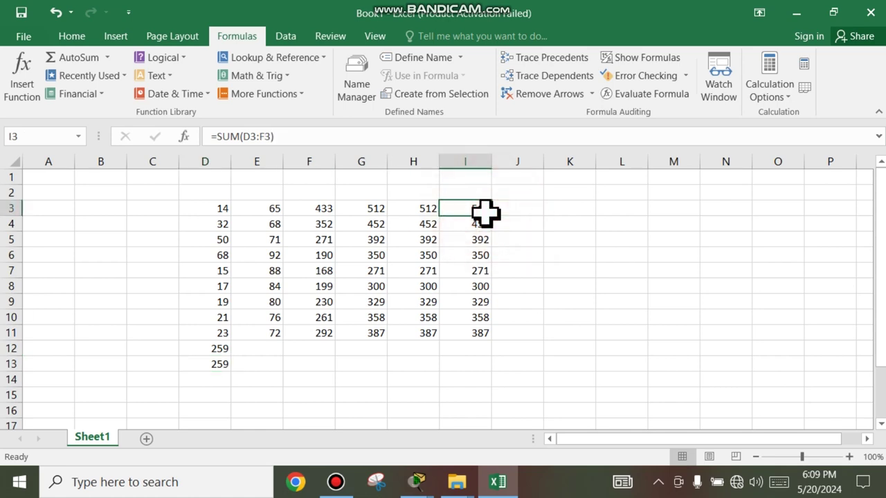
pyautogui.click(409, 204)
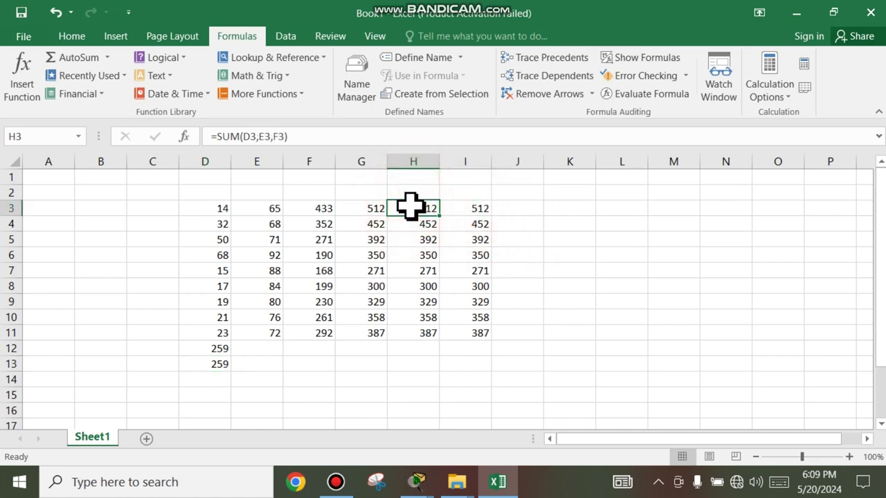
pyautogui.click(369, 207)
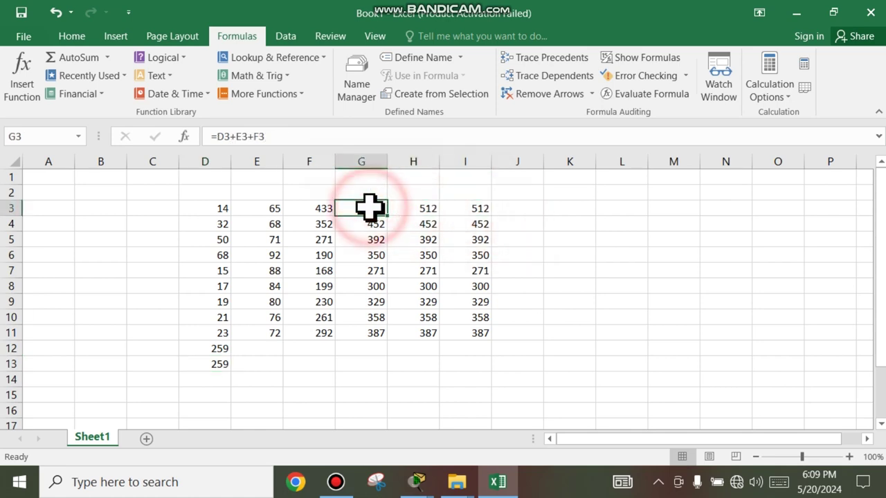
pyautogui.click(221, 350)
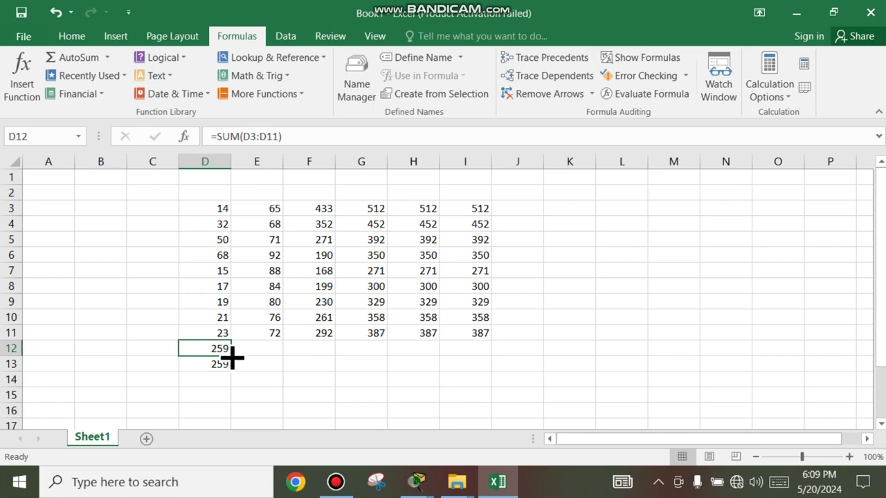
pyautogui.moveTo(235, 358); pyautogui.dragTo(507, 355)
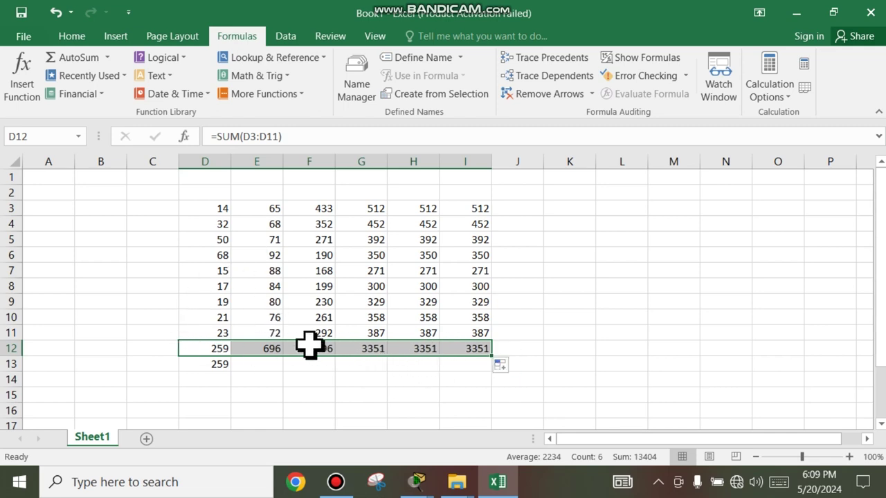
pyautogui.click(461, 347)
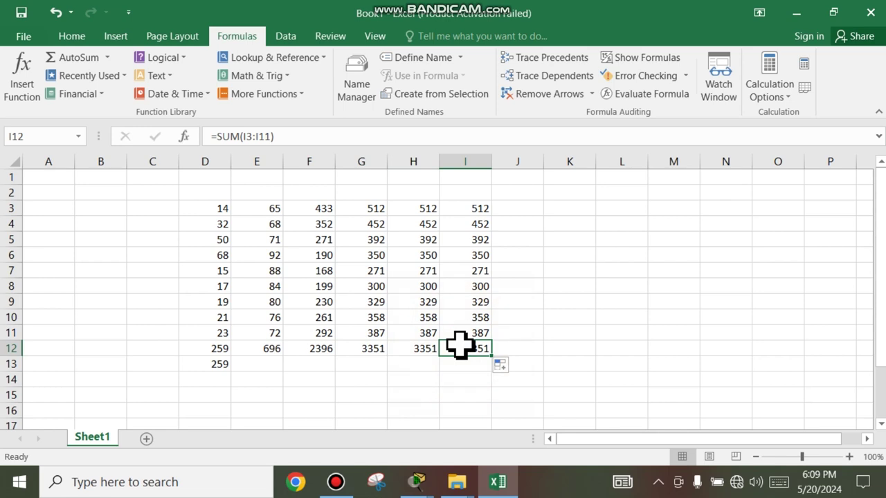
# Step: Enter a formula in cell J3 that subtracts E3 from D3, =D3-E3
pyautogui.click(424, 346)
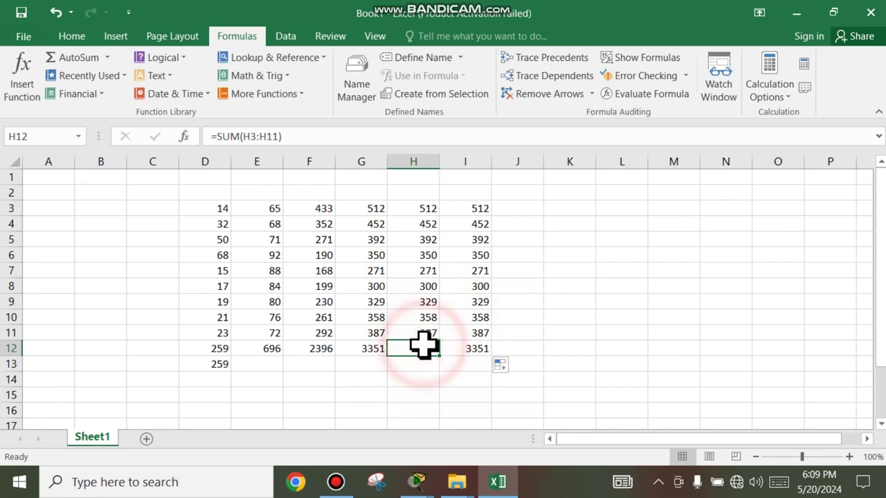
pyautogui.click(507, 210)
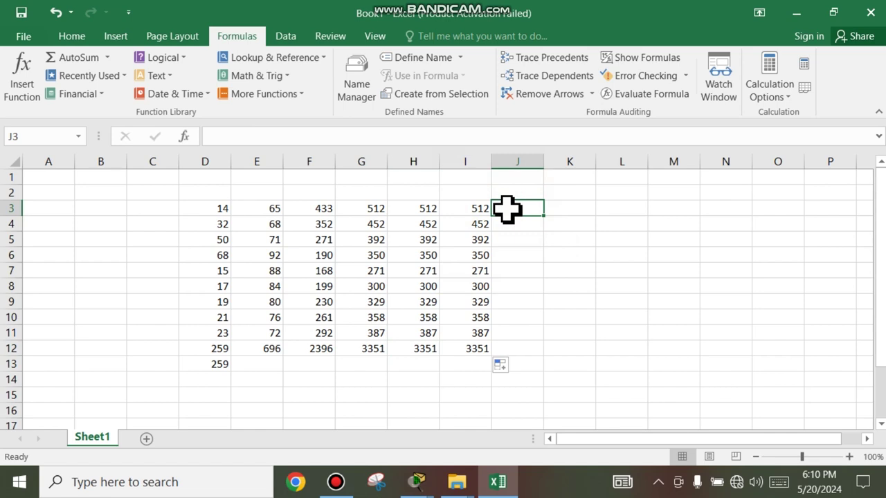
pyautogui.write('=')
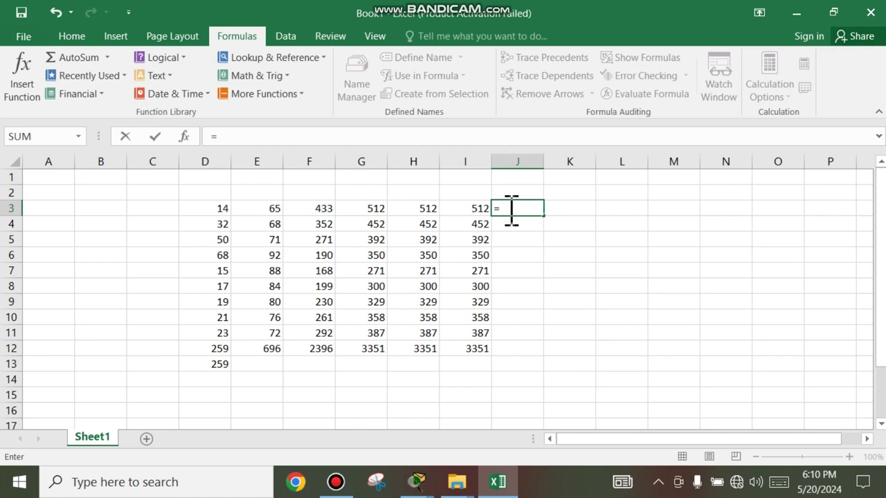
pyautogui.click(226, 216)
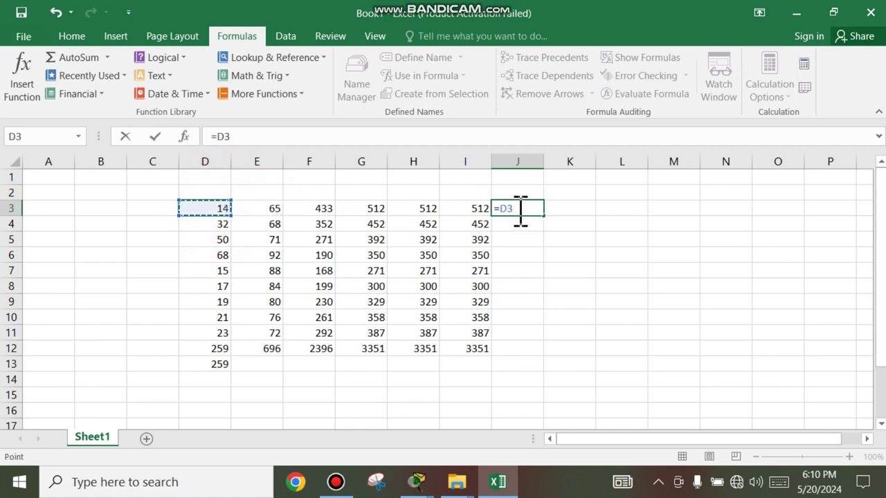
pyautogui.write('-')
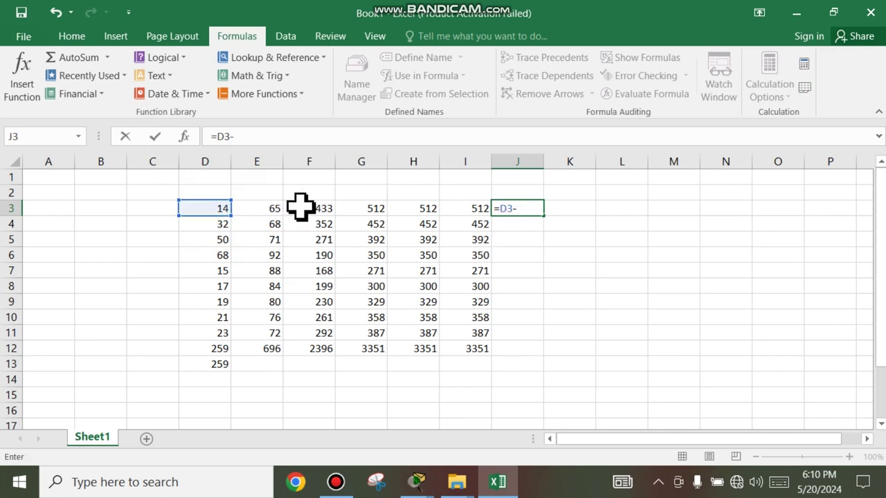
pyautogui.click(273, 213)
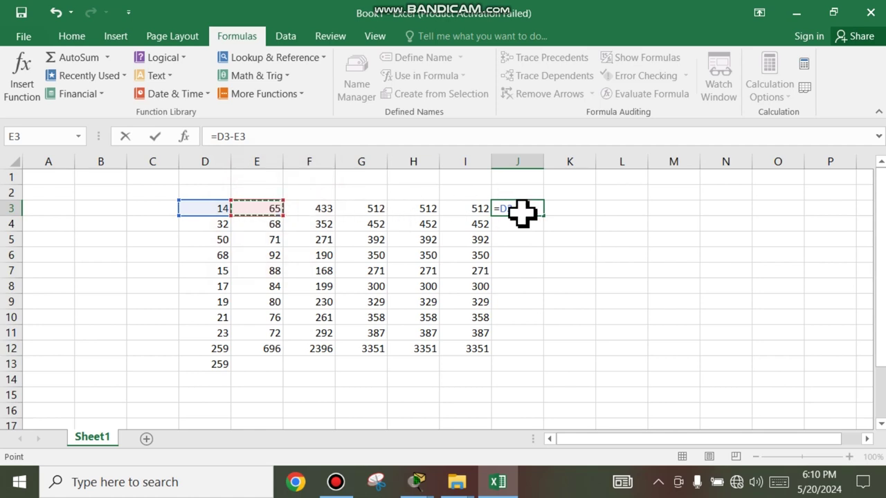
pyautogui.press('Return')
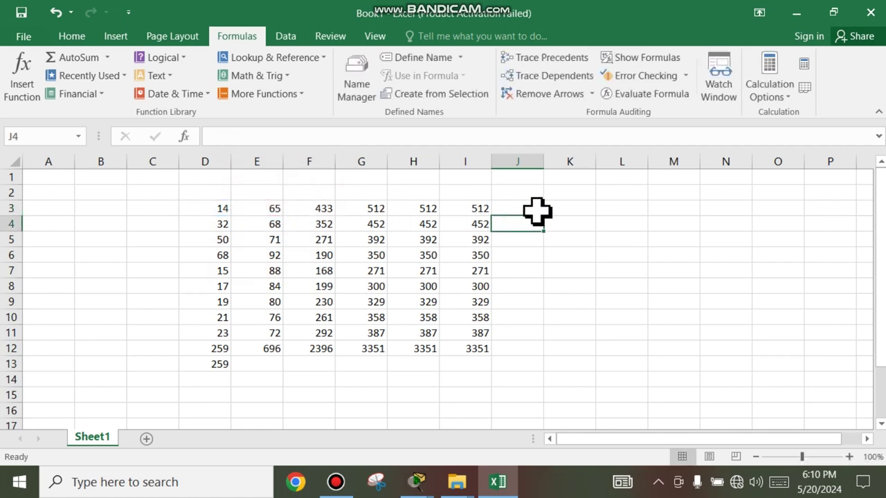
# Step: Fill the subtraction formula from J3 down through J12 and check the copied formulas in J4 and J5
pyautogui.click(536, 209)
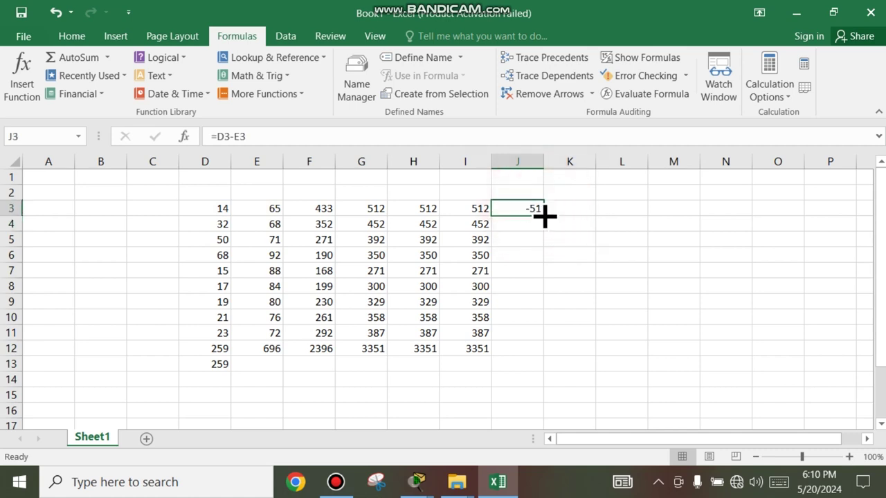
pyautogui.moveTo(544, 219); pyautogui.dragTo(544, 356)
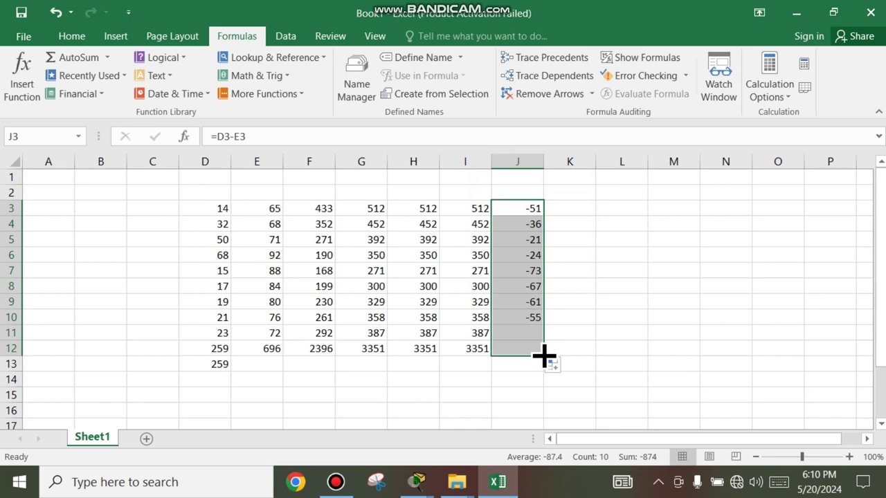
pyautogui.click(519, 224)
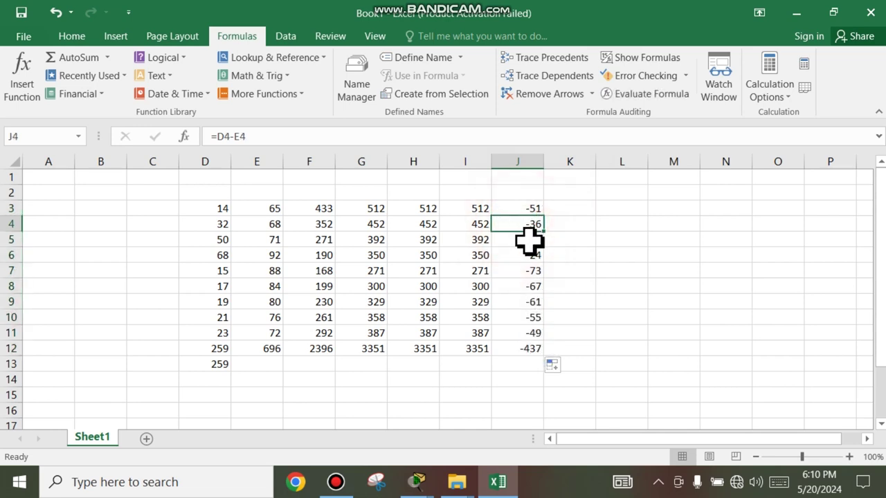
pyautogui.click(530, 240)
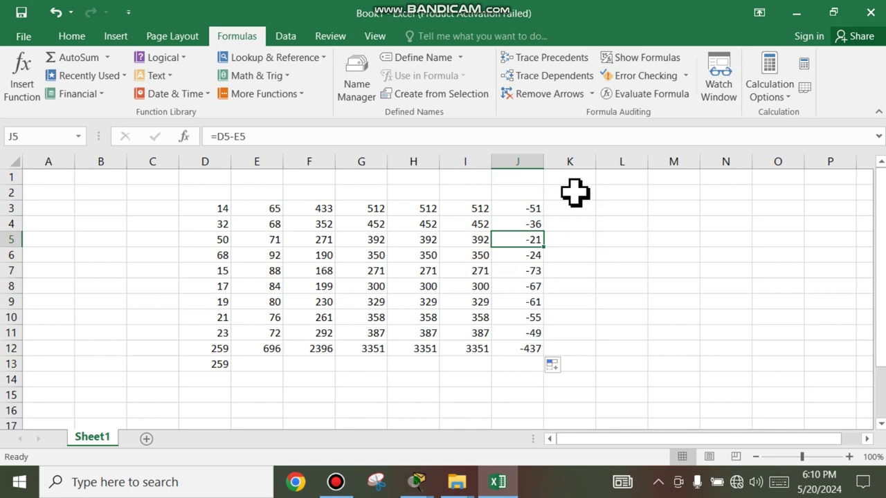
# Step: Enter the beginning of a SUM function, sum(, in cell K3 without a leading equals sign
pyautogui.click(554, 207)
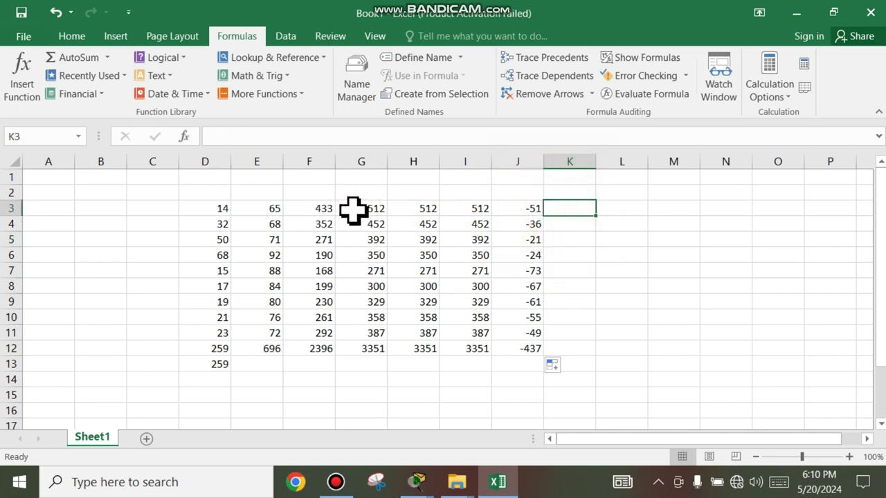
pyautogui.click(560, 211)
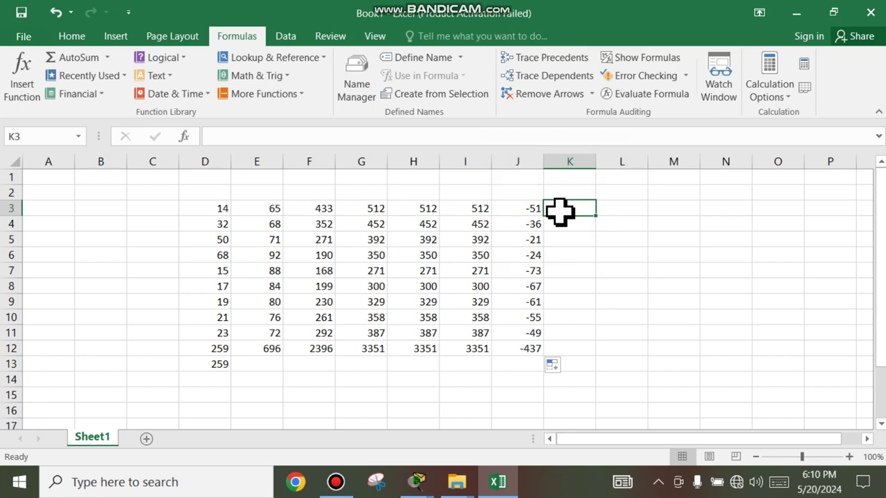
pyautogui.write('sum')
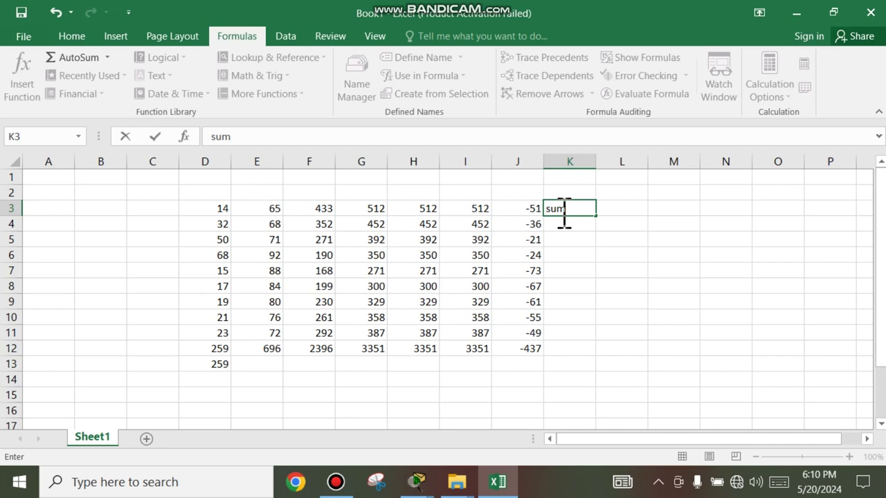
pyautogui.write('(')
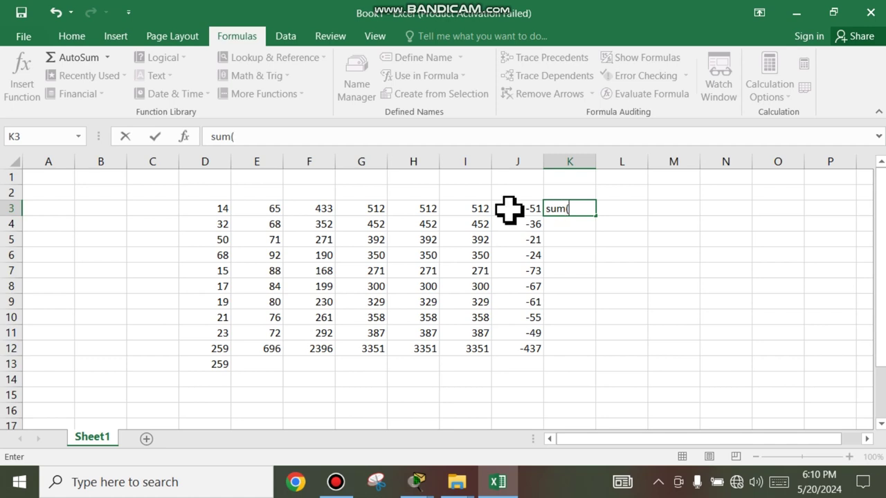
pyautogui.click(227, 206)
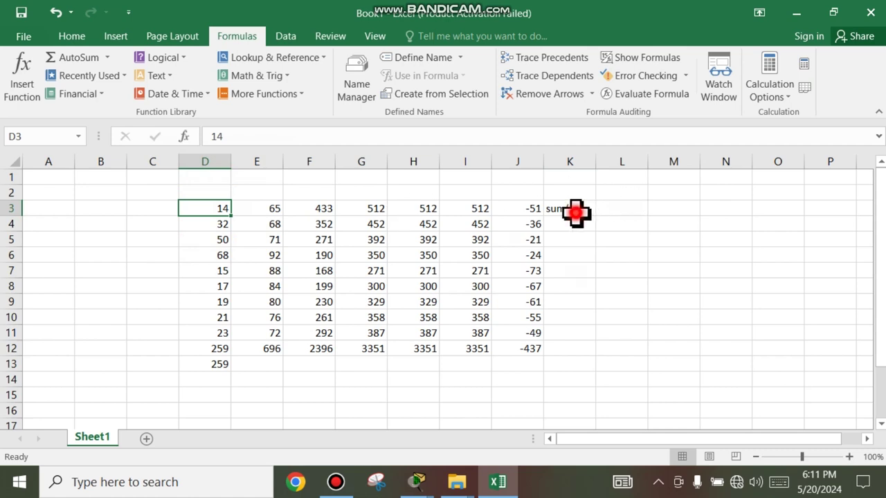
# Step: Turn the sum( entry in K3 into a formula with a leading equals sign and reference D3 inside it
pyautogui.click(574, 211)
pyautogui.click(575, 210)
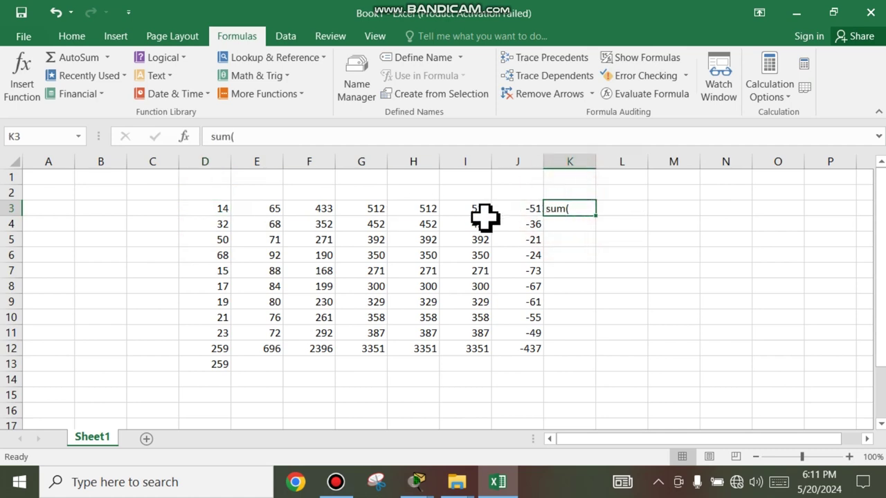
pyautogui.doubleClick(550, 208)
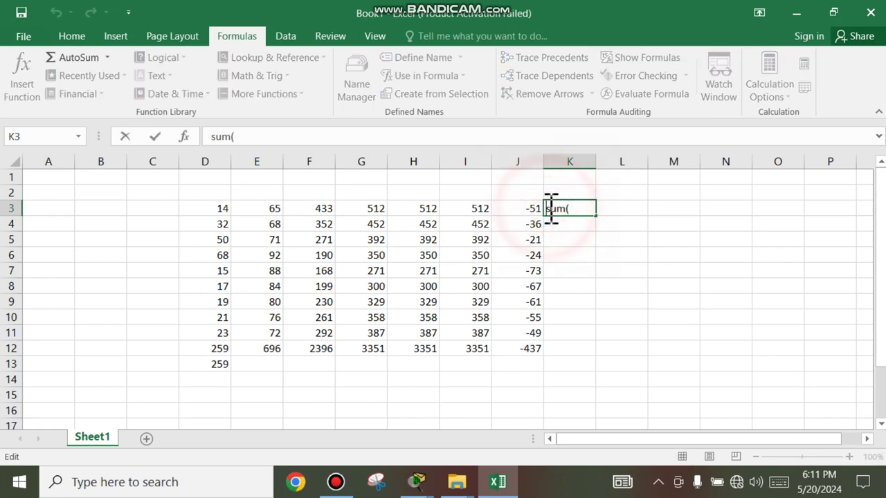
pyautogui.write('+')
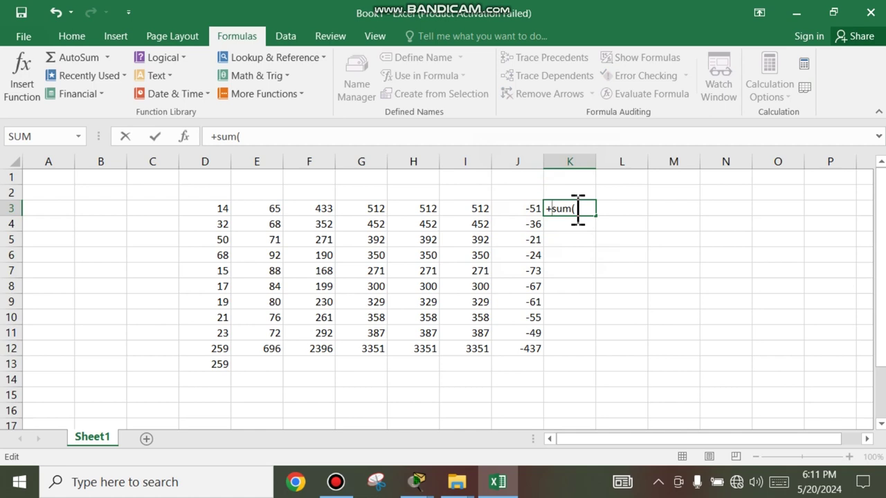
pyautogui.press('BackSpace')
pyautogui.write('=')
pyautogui.click(577, 210)
pyautogui.click(222, 213)
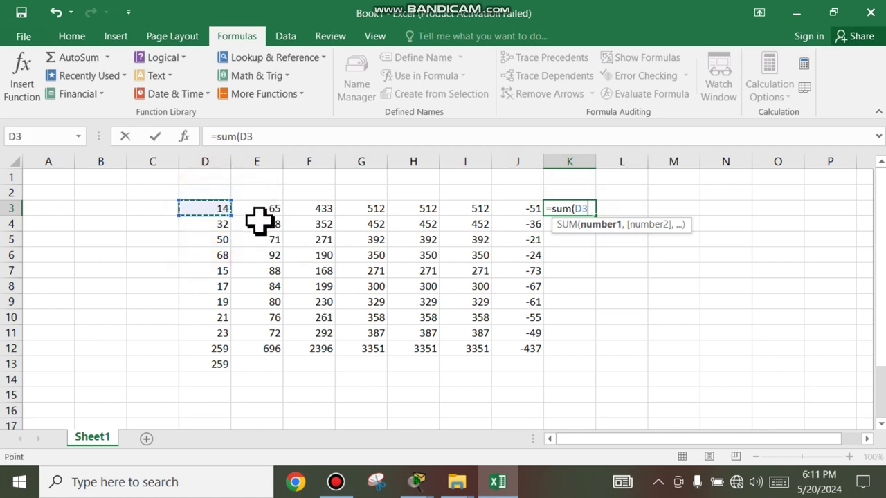
pyautogui.write(',')
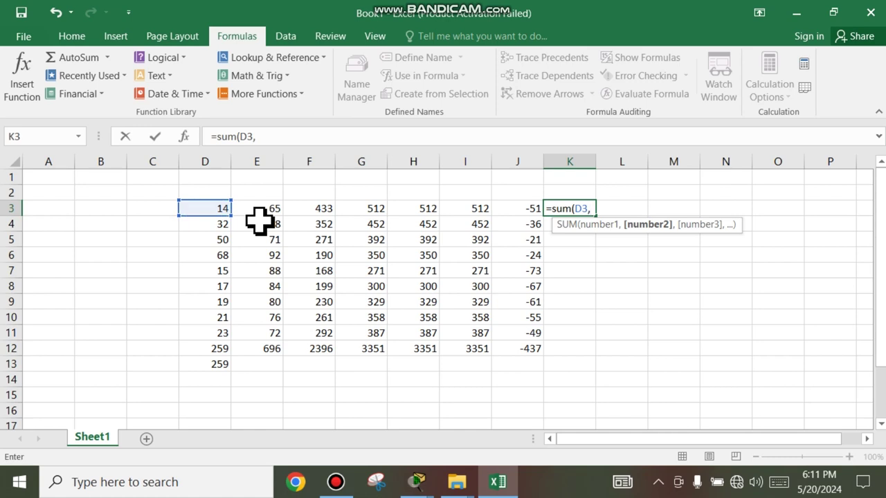
pyautogui.click(269, 211)
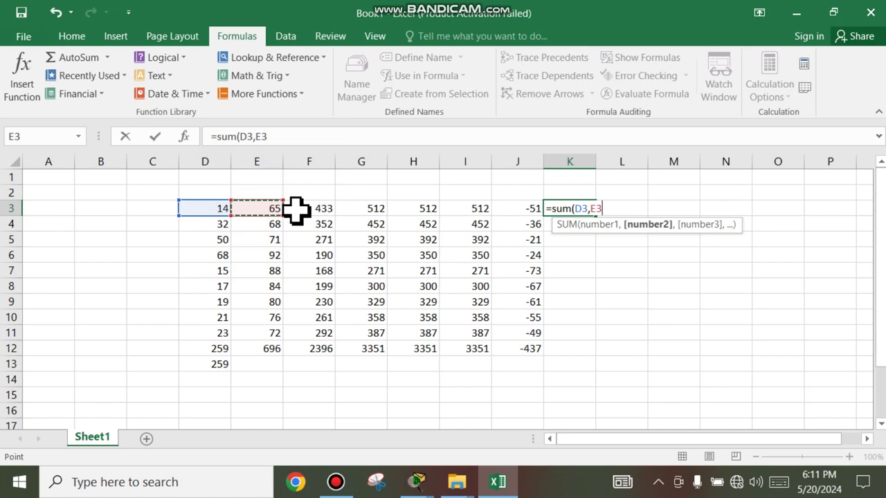
pyautogui.press('BackSpace')
pyautogui.press('BackSpace')
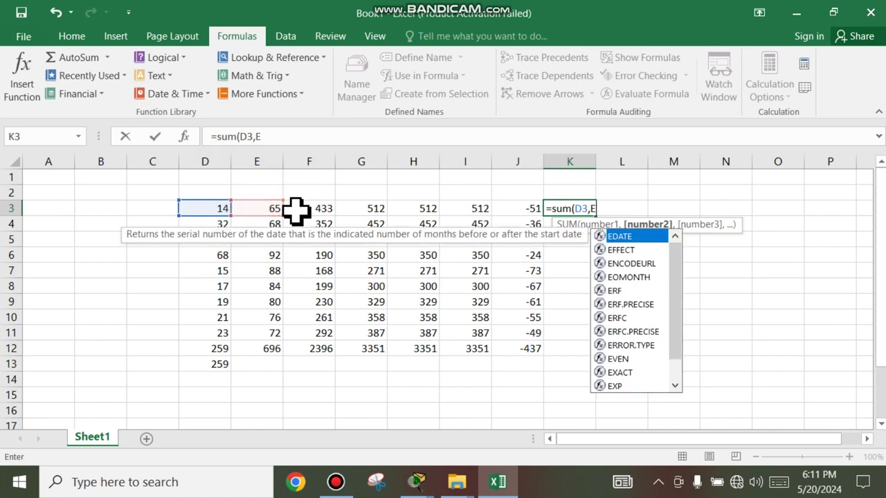
pyautogui.press('BackSpace')
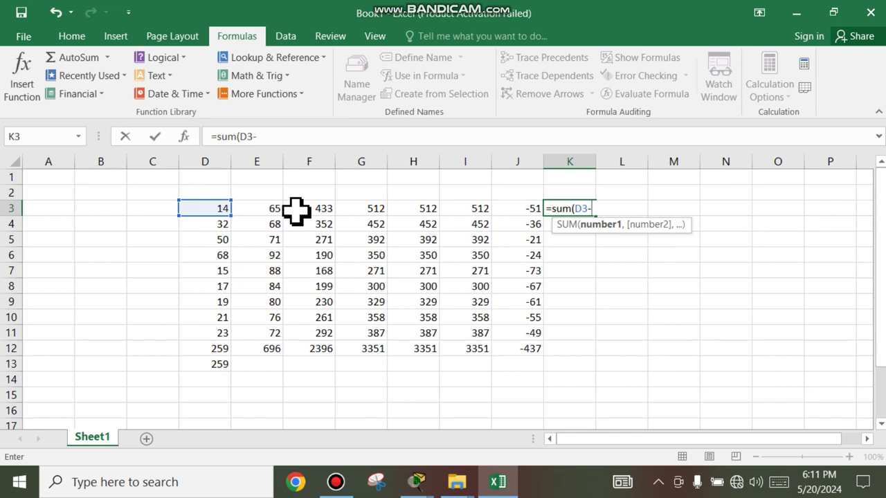
# Step: Complete the K3 formula by subtracting E3 inside the function, giving =SUM(D3-E3)
pyautogui.write('-')
pyautogui.click(269, 208)
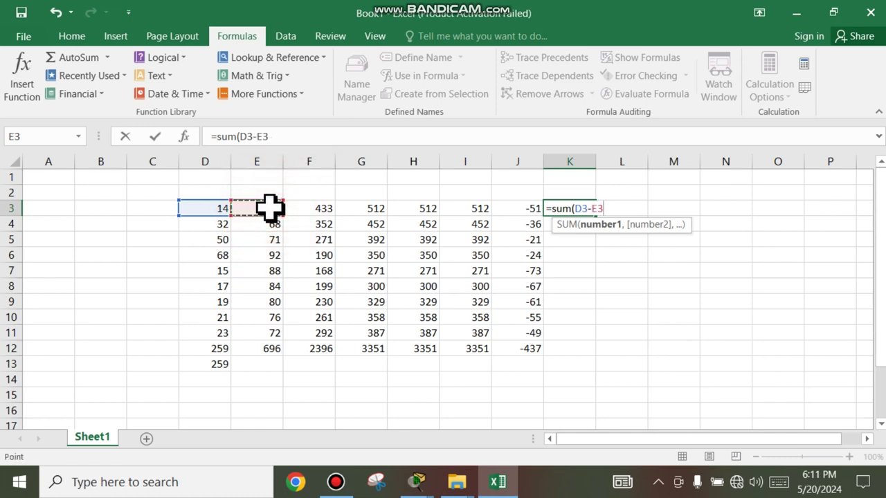
pyautogui.write(')')
pyautogui.press('Return')
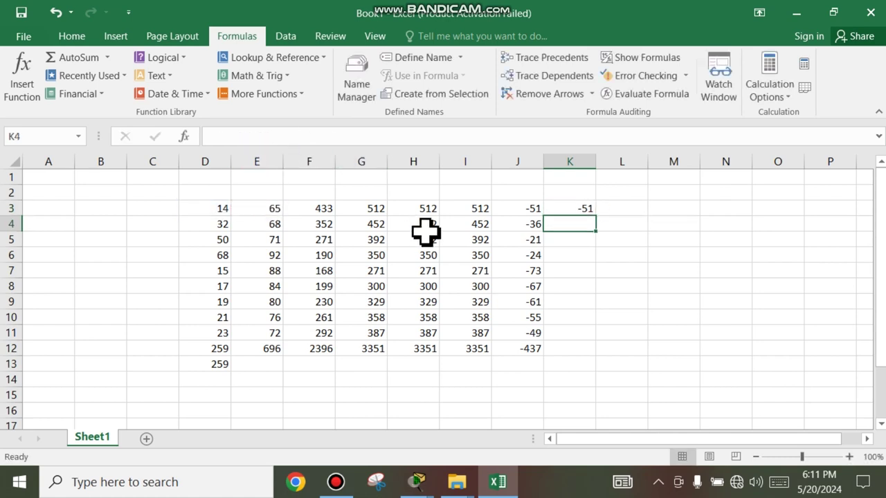
# Step: Fill the SUM subtraction formula from K3 down through K12
pyautogui.click(585, 207)
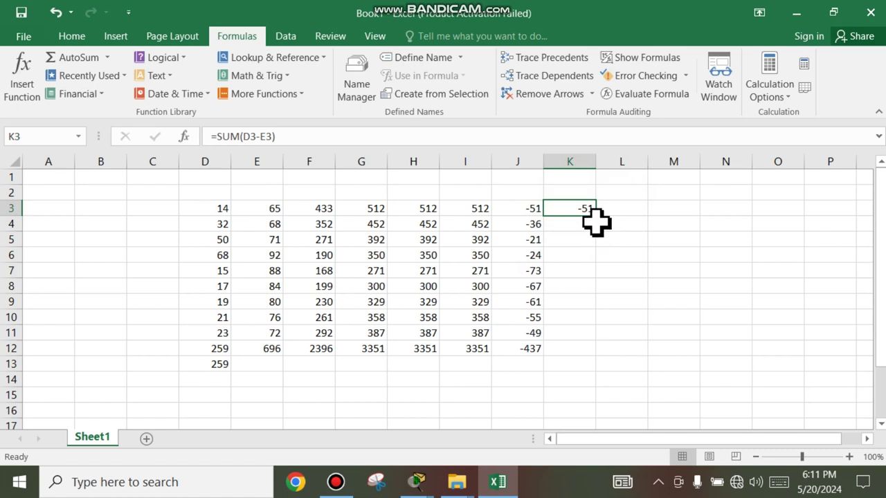
pyautogui.moveTo(596, 217); pyautogui.dragTo(604, 354)
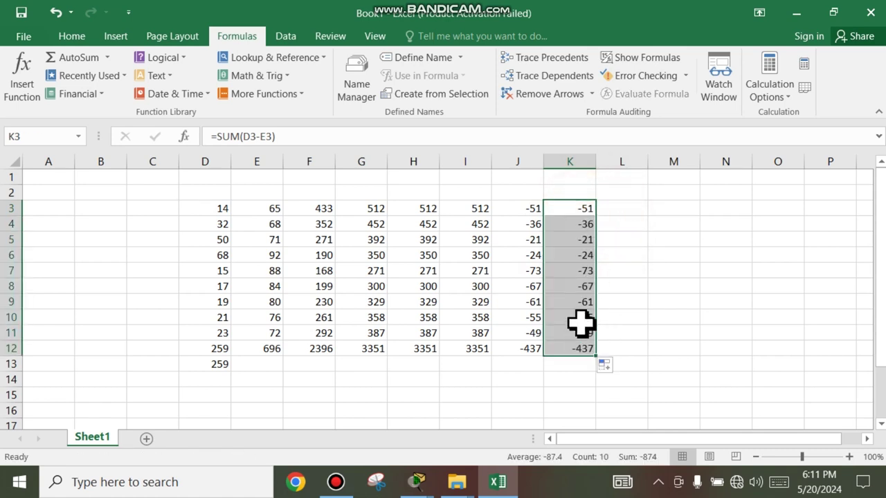
pyautogui.click(617, 212)
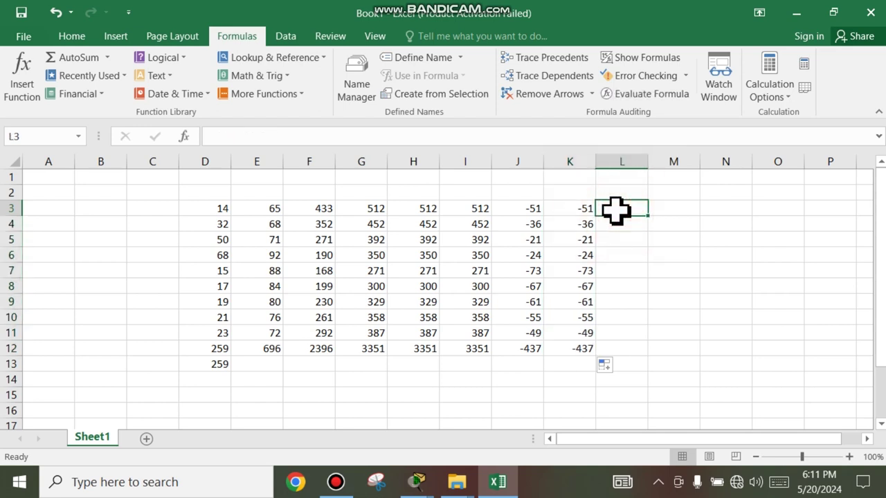